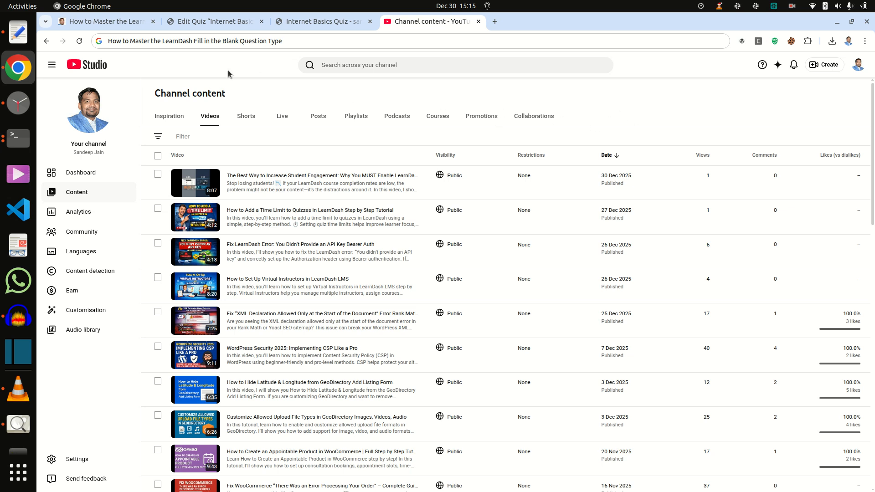
Step: Look over the introduction of the LearnDash Fill in the Blank guide, and start the Internet Basics Quiz with the course sidebar collapsed
{"action": "left_click", "coordinate": [82, 21]}
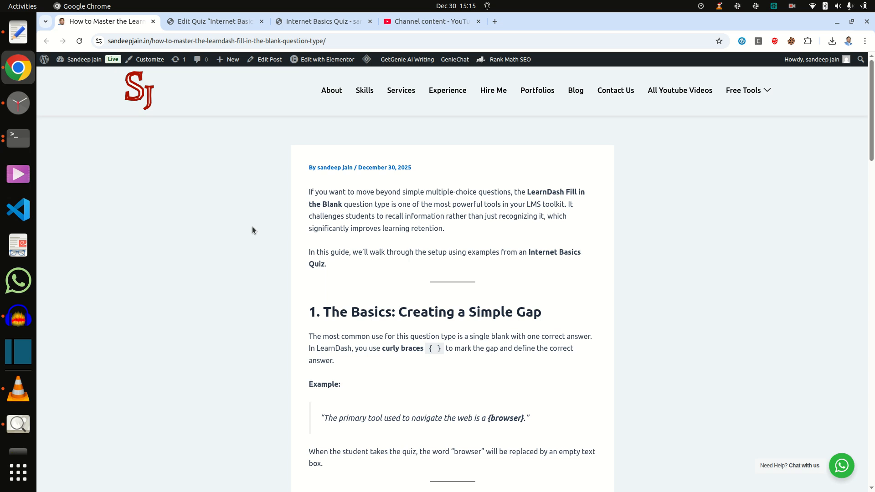
{"action": "scroll", "coordinate": [253, 230], "scroll_direction": "down", "scroll_amount": 2}
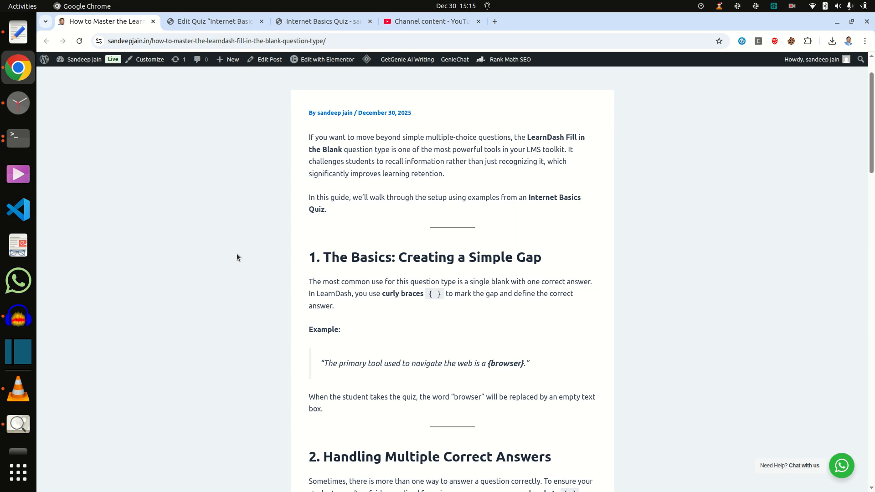
{"action": "left_click", "coordinate": [314, 15]}
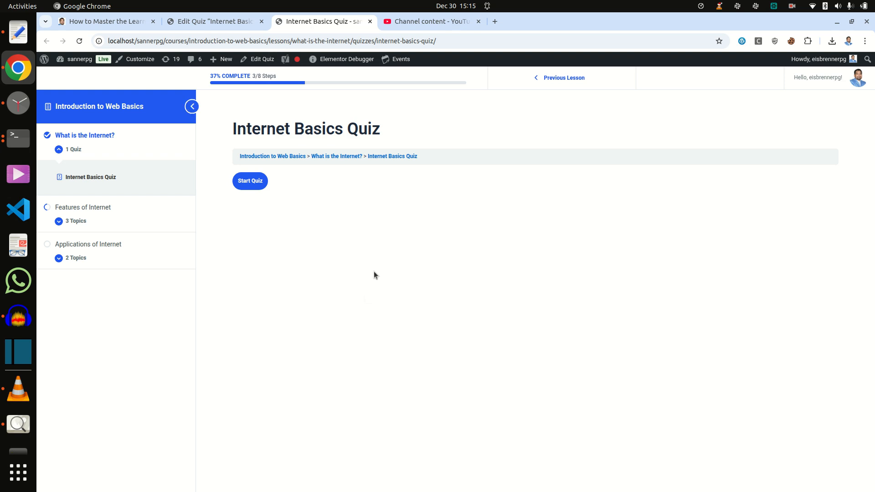
{"action": "left_click", "coordinate": [192, 106]}
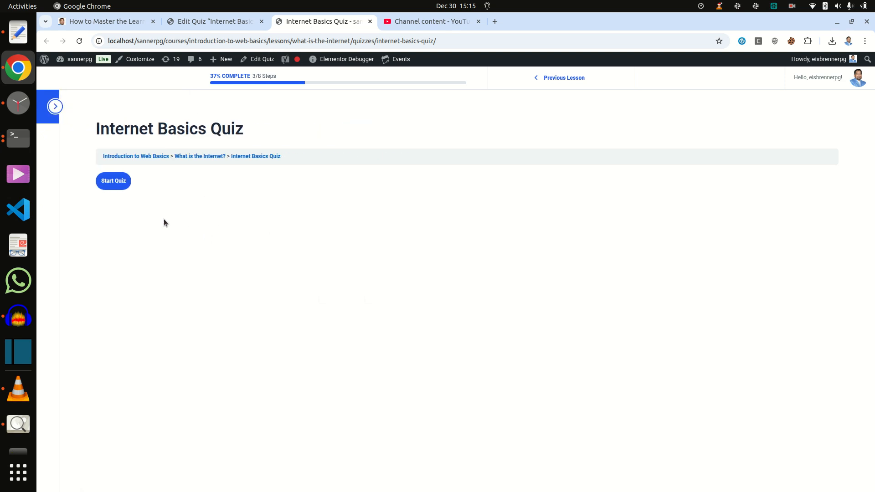
{"action": "left_click", "coordinate": [117, 182]}
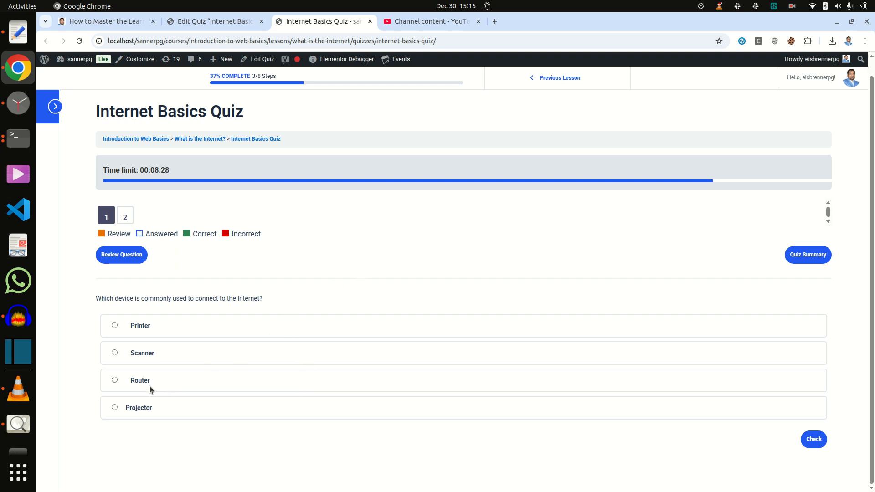
Step: Answer the first quiz question with Router, check the answer and proceed to the second question
{"action": "left_click", "coordinate": [115, 380]}
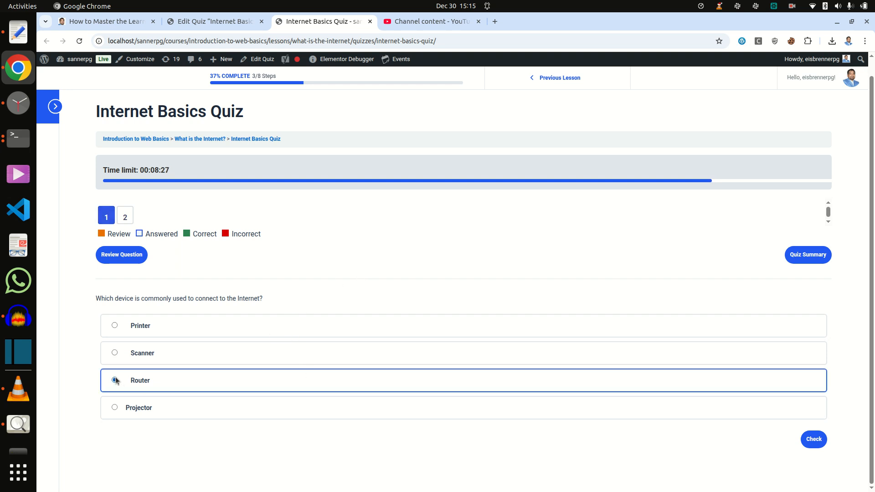
{"action": "left_click", "coordinate": [815, 441]}
{"action": "scroll", "coordinate": [365, 417], "scroll_direction": "down", "scroll_amount": 2}
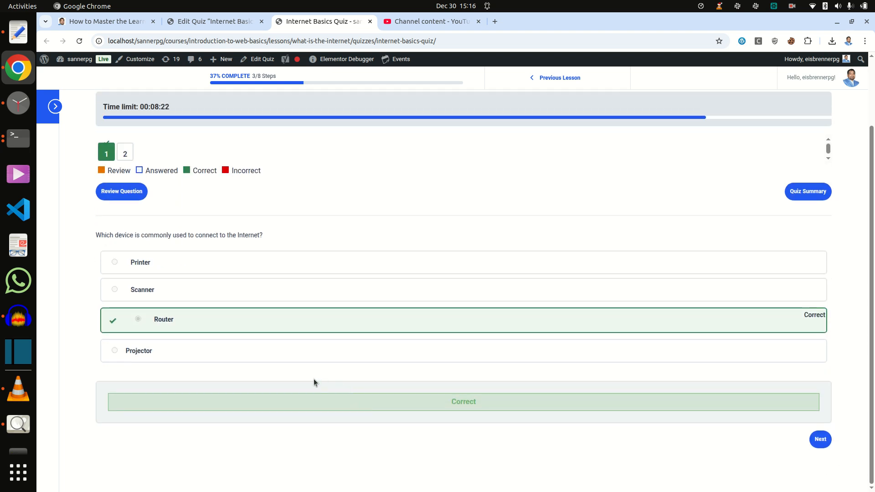
{"action": "left_click", "coordinate": [821, 440]}
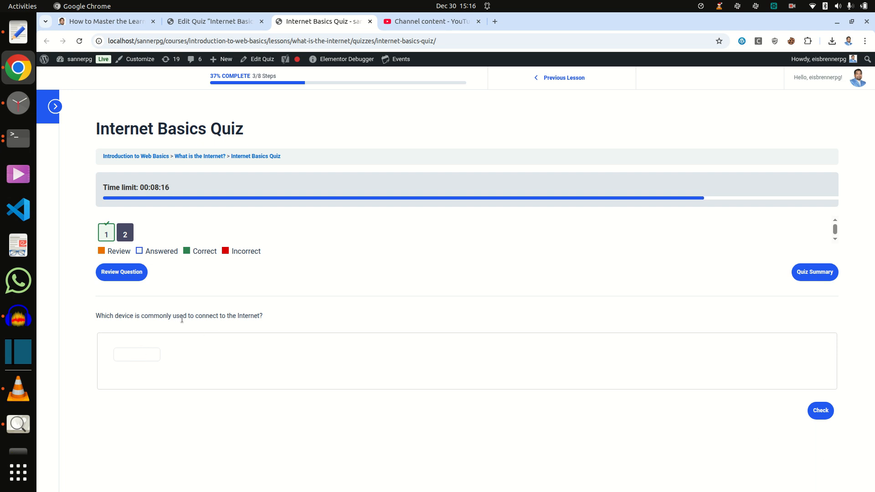
Step: Fill the blank in the second question with "router", check it and finish the quiz
{"action": "left_click", "coordinate": [133, 355]}
{"action": "type", "text": "router"}
{"action": "left_click", "coordinate": [818, 416]}
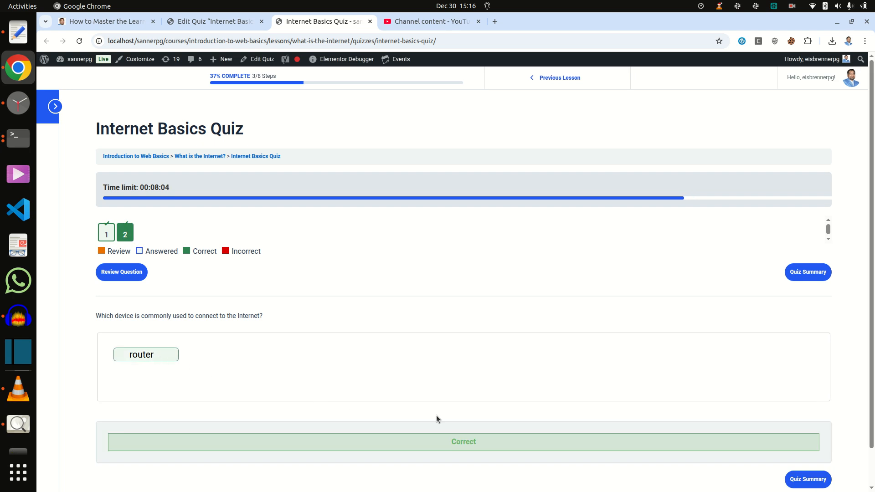
{"action": "left_click", "coordinate": [804, 479]}
{"action": "left_click", "coordinate": [123, 365]}
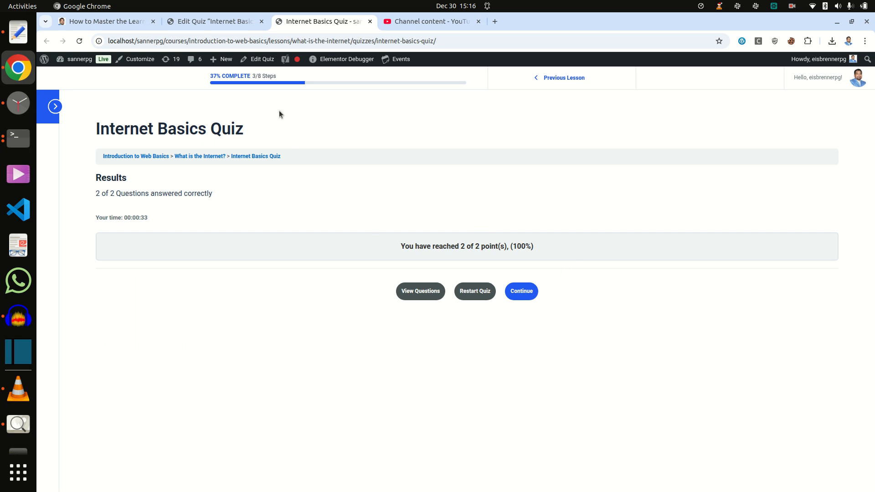
Step: Open the Internet Basics Quiz builder, and copy "The primary tool used to navigate the web is a" from the guide's simple-gap example
{"action": "left_click", "coordinate": [231, 19]}
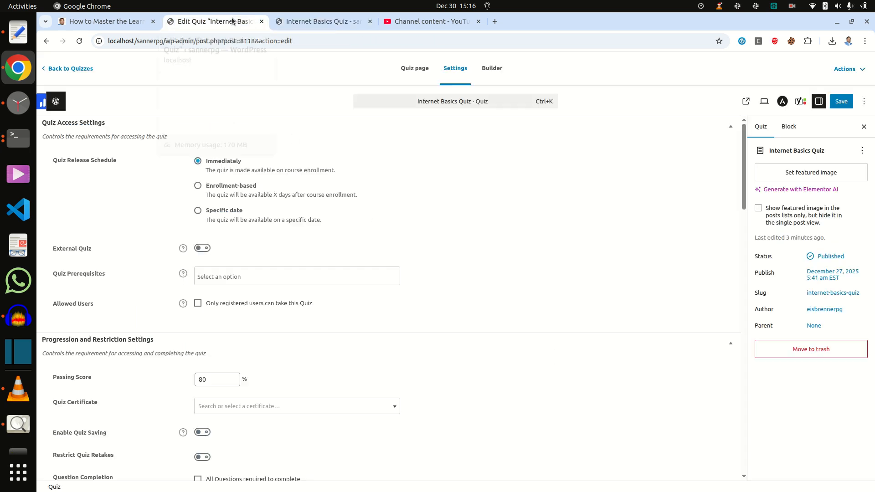
{"action": "left_click", "coordinate": [490, 70]}
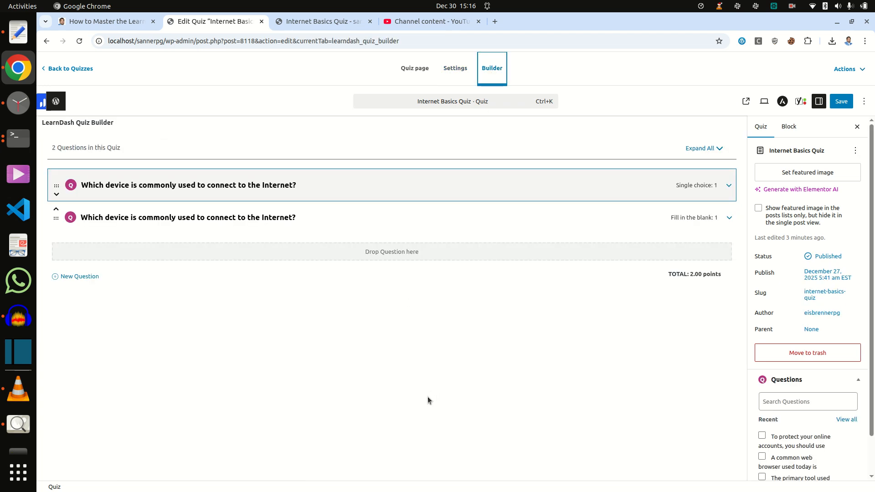
{"action": "left_click", "coordinate": [116, 21]}
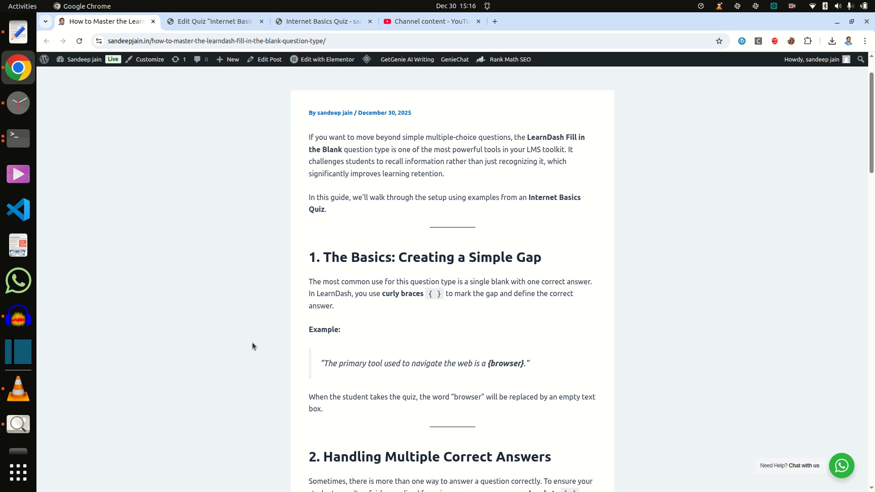
{"action": "scroll", "coordinate": [253, 344], "scroll_direction": "down", "scroll_amount": 3}
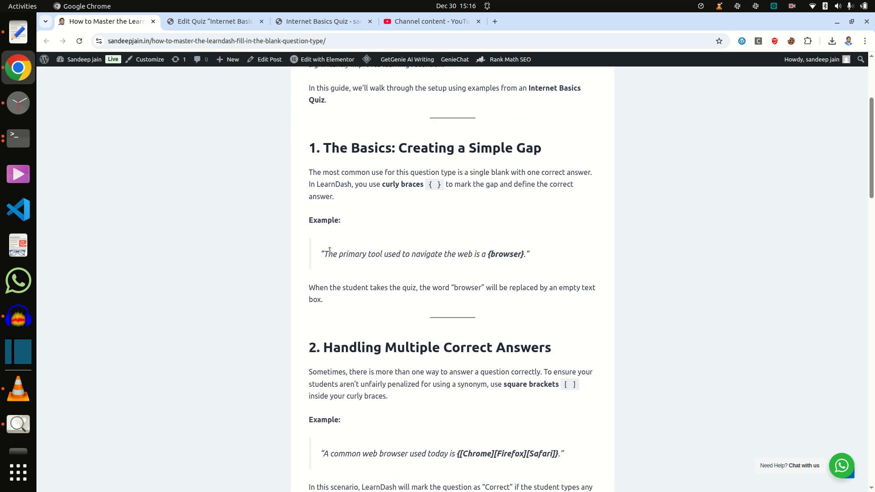
{"action": "left_click_drag", "start_coordinate": [323, 251], "coordinate": [487, 254]}
{"action": "right_click", "coordinate": [479, 254]}
{"action": "left_click", "coordinate": [489, 265]}
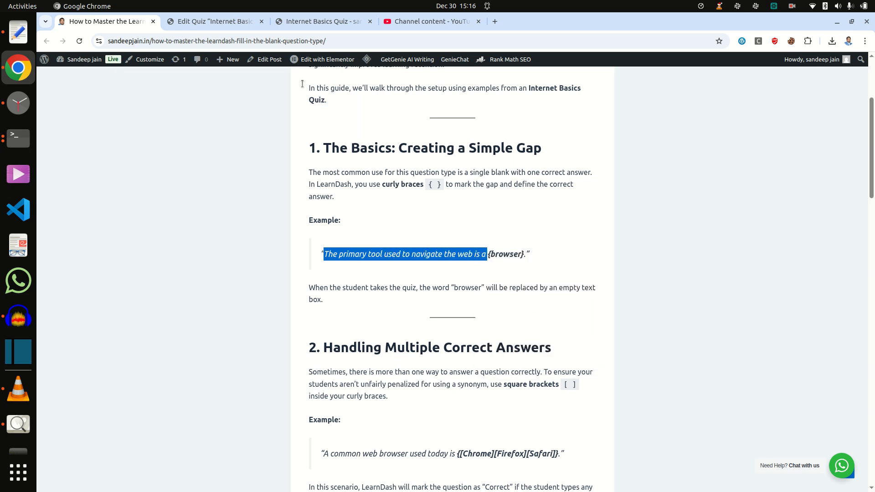
Step: Add a new question to the quiz titled "The primary tool used to navigate the web is a"
{"action": "left_click", "coordinate": [300, 24]}
{"action": "left_click", "coordinate": [225, 23]}
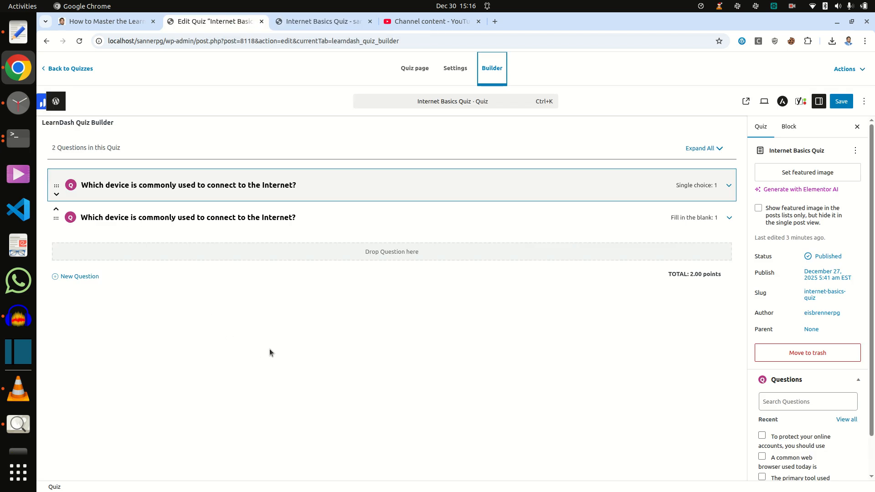
{"action": "left_click", "coordinate": [115, 283]}
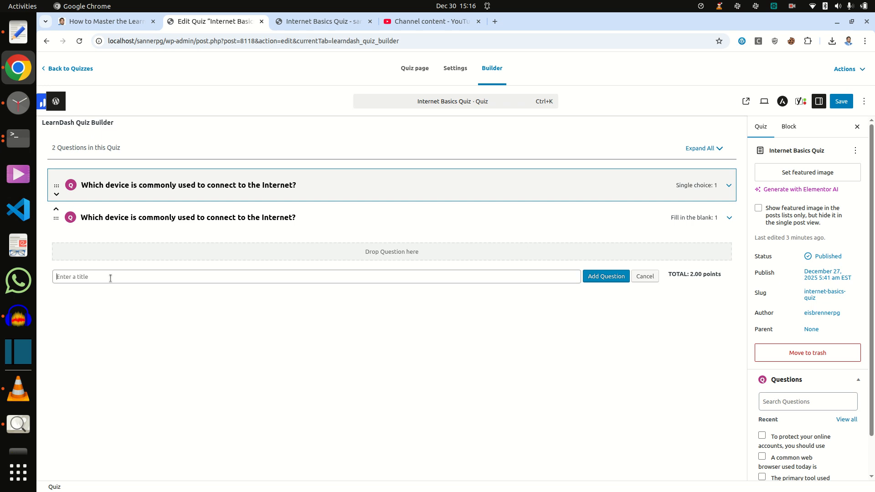
{"action": "key", "text": "ctrl+v"}
{"action": "left_click", "coordinate": [603, 278]}
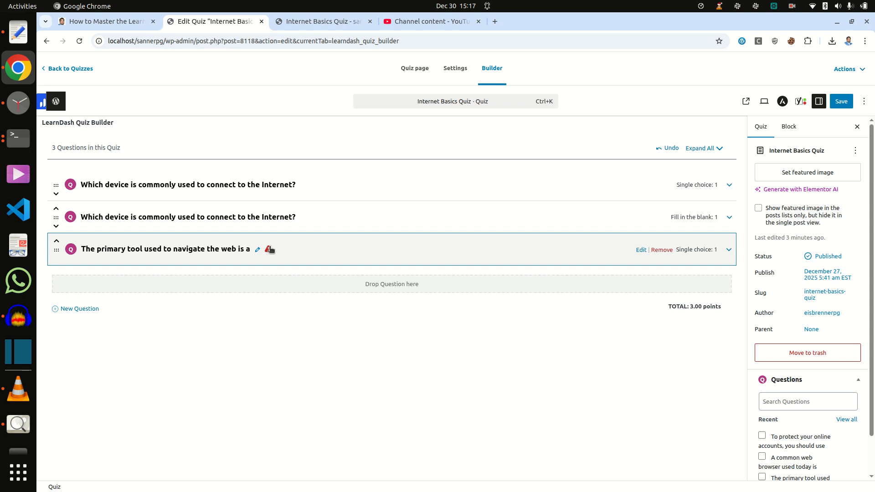
Step: Set the new question's type to Fill in the blank and its question text to "The primary tool used to navigate the web is a"
{"action": "left_click", "coordinate": [729, 249]}
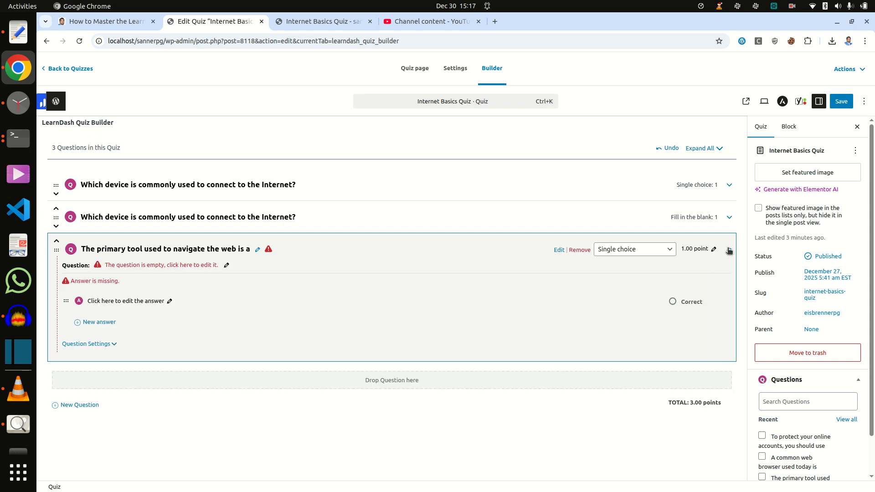
{"action": "left_click", "coordinate": [626, 250]}
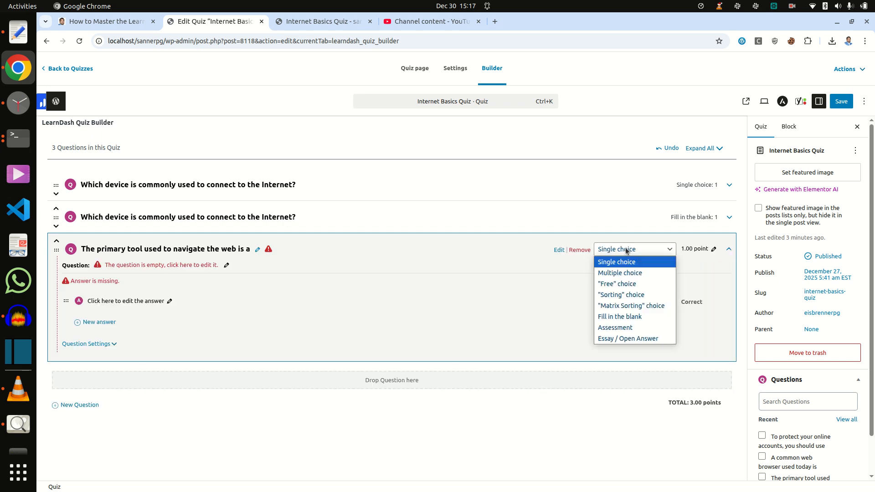
{"action": "left_click", "coordinate": [632, 318]}
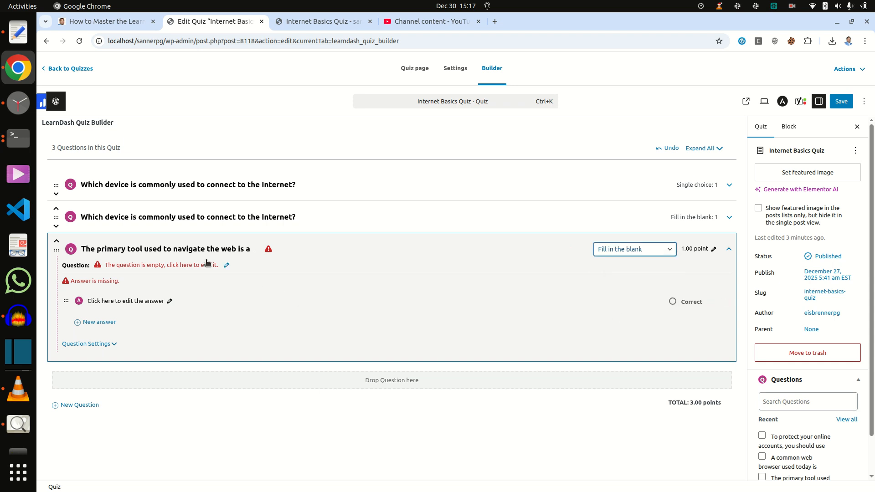
{"action": "left_click", "coordinate": [225, 265]}
{"action": "left_click", "coordinate": [126, 316]}
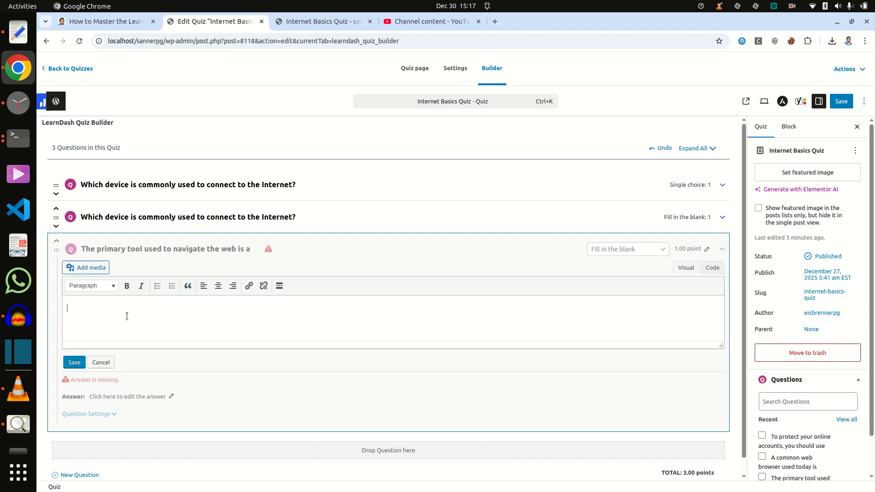
{"action": "key", "text": "ctrl+v"}
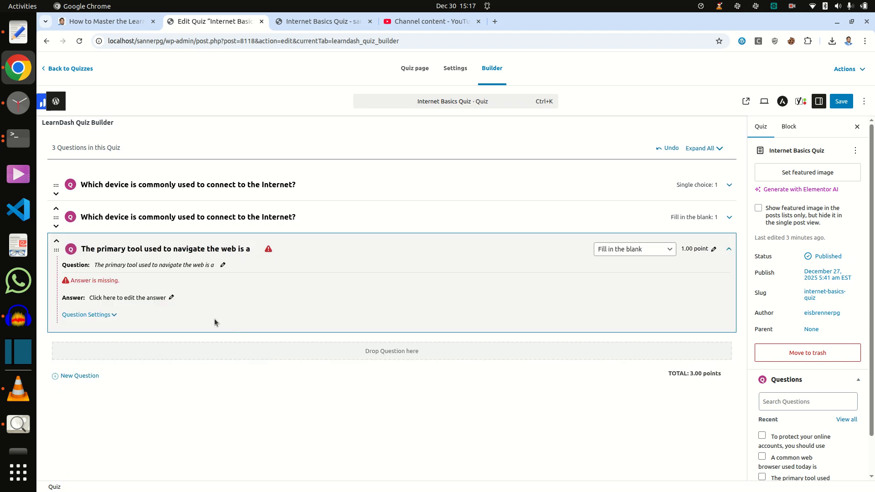
Step: Set the new question's answer to {browser}, copied from the guide's simple-gap example, and save the quiz
{"action": "left_click", "coordinate": [172, 298]}
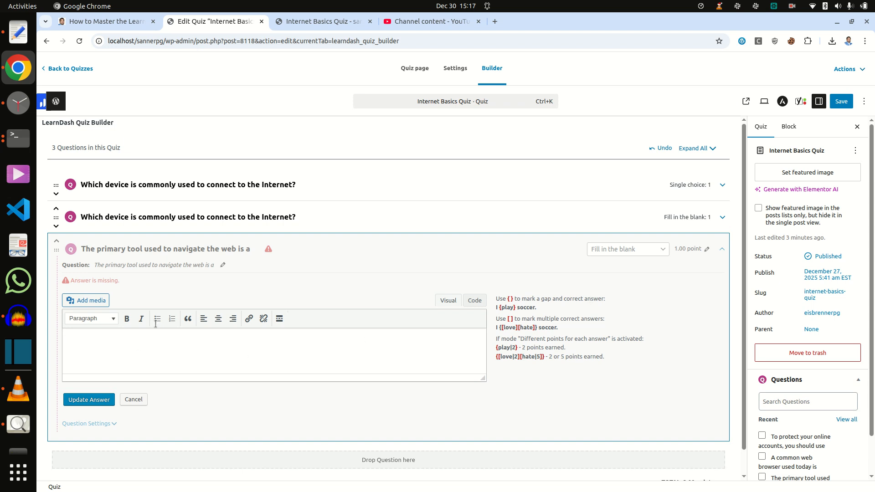
{"action": "left_click", "coordinate": [113, 29]}
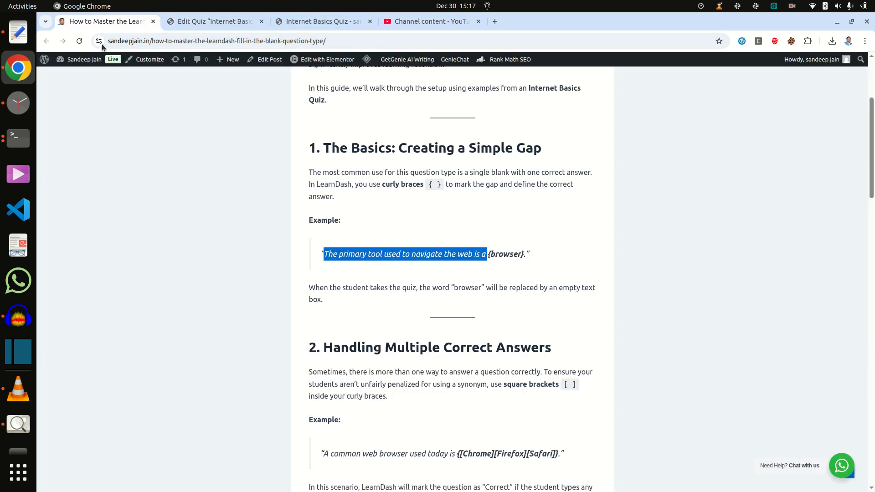
{"action": "left_click", "coordinate": [229, 336]}
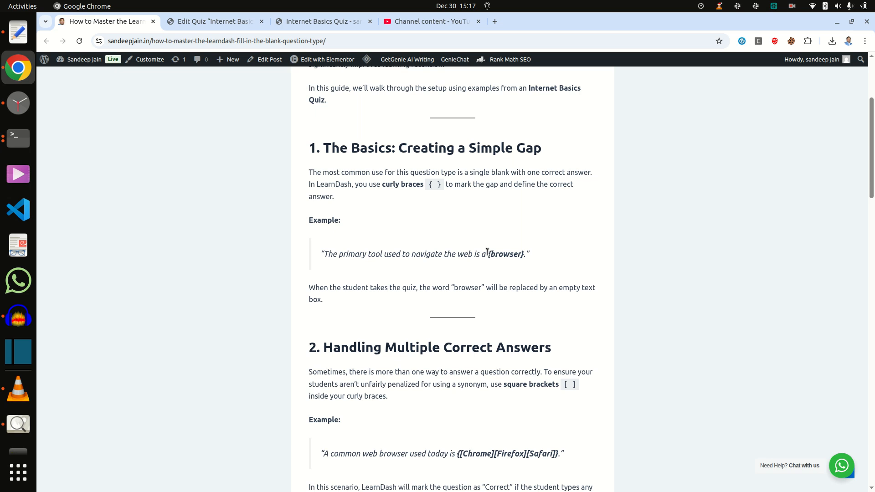
{"action": "left_click_drag", "start_coordinate": [487, 252], "coordinate": [515, 258]}
{"action": "right_click", "coordinate": [510, 258]}
{"action": "left_click", "coordinate": [524, 268]}
{"action": "left_click", "coordinate": [215, 21]}
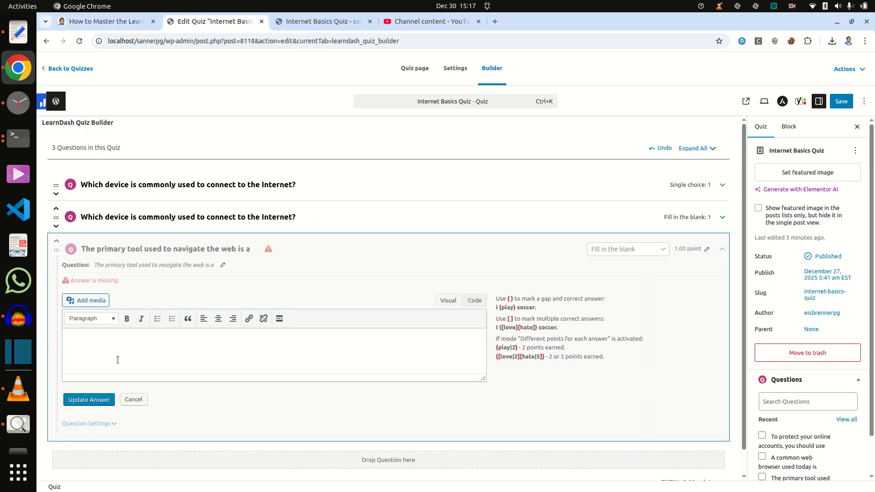
{"action": "key", "text": "ctrl+v"}
{"action": "left_click", "coordinate": [89, 401]}
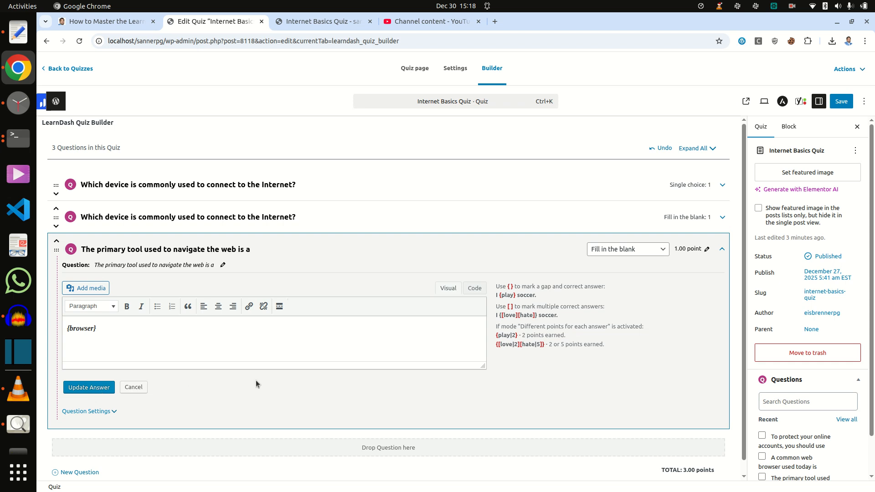
{"action": "left_click", "coordinate": [843, 102]}
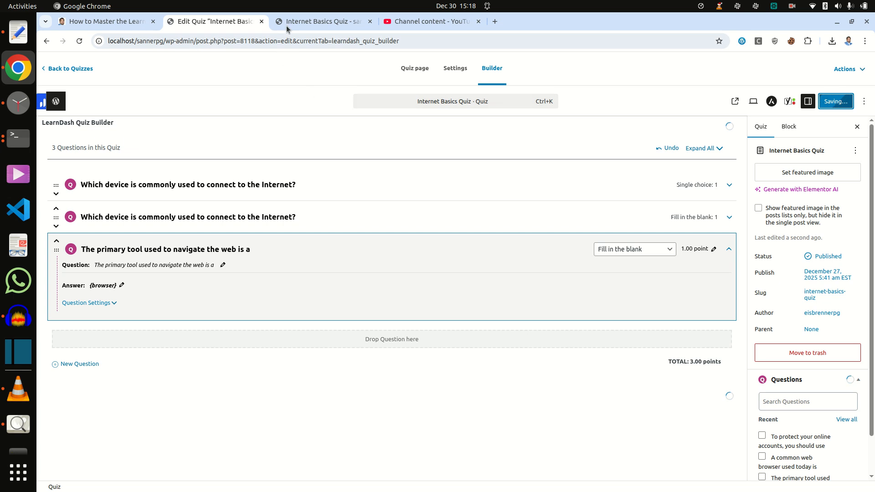
Step: Restart the Internet Basics Quiz from its results page in the course
{"action": "mouse_move", "coordinate": [293, 24]}
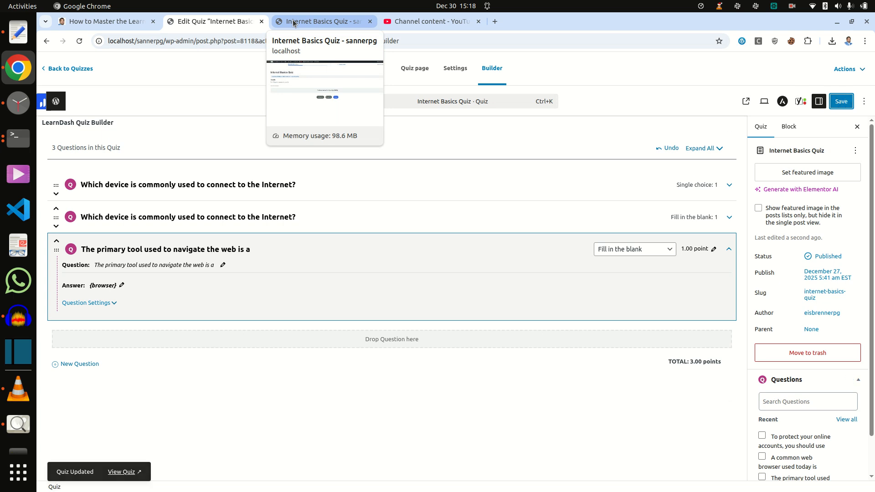
{"action": "left_click", "coordinate": [293, 23]}
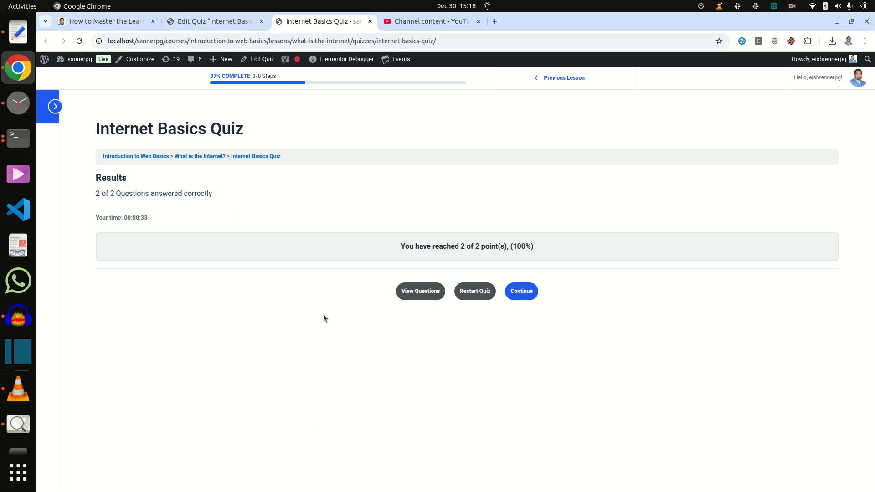
{"action": "left_click", "coordinate": [477, 293]}
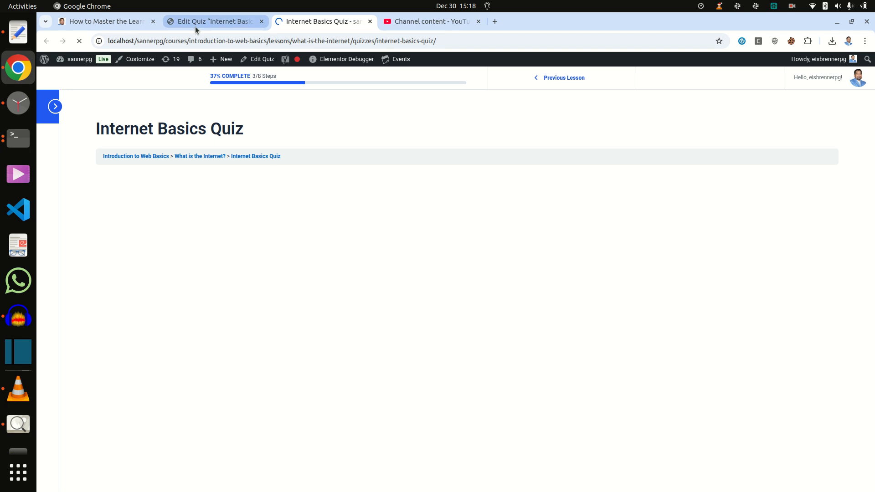
Step: Examine the guide's section on handling multiple correct answers with square brackets and its web browser example
{"action": "left_click", "coordinate": [113, 22]}
{"action": "triple_click", "coordinate": [185, 355]}
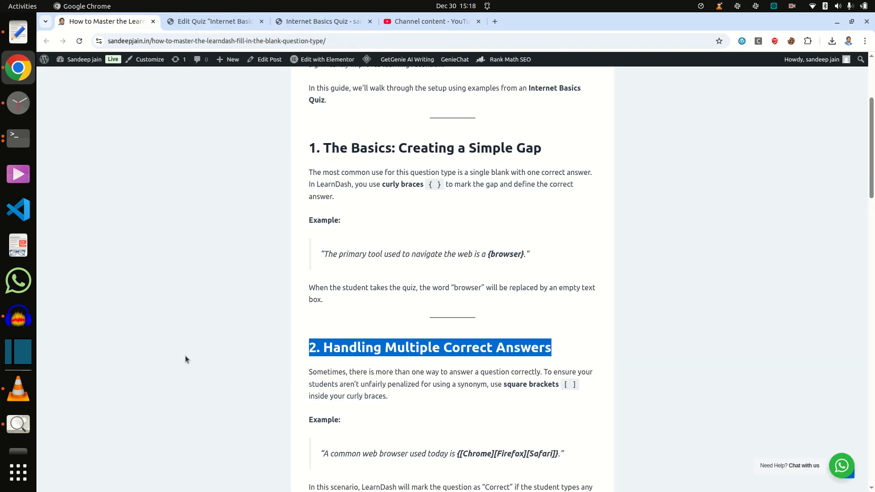
{"action": "left_click", "coordinate": [185, 357]}
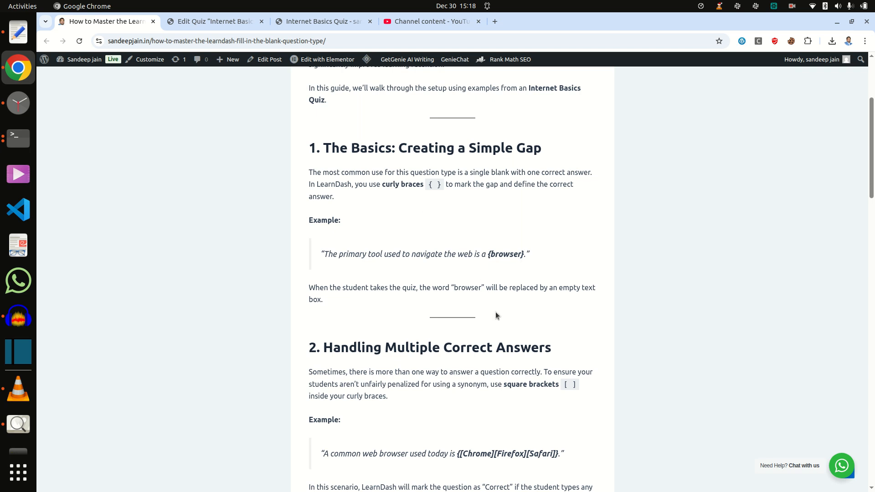
{"action": "scroll", "coordinate": [503, 309], "scroll_direction": "down", "scroll_amount": 3}
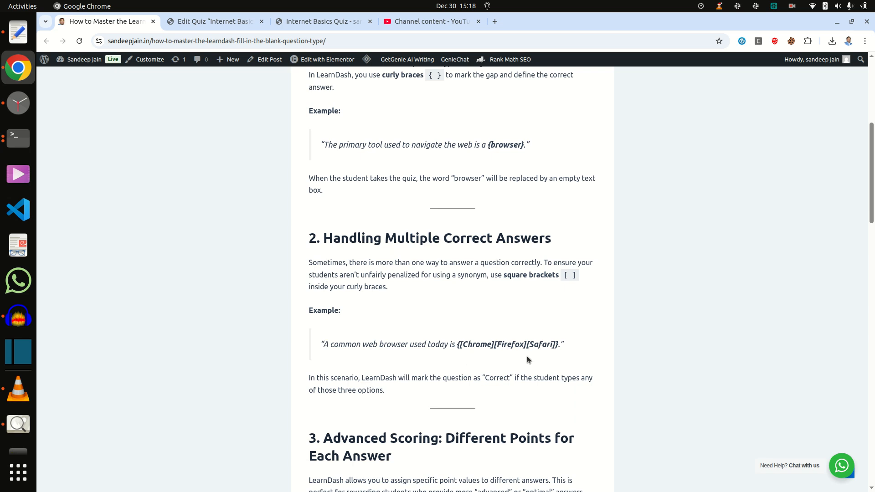
Step: Add a new quiz question titled "A common web browser used today is", copied from the guide's multiple-correct-answers example
{"action": "scroll", "coordinate": [445, 349], "scroll_direction": "down", "scroll_amount": 2}
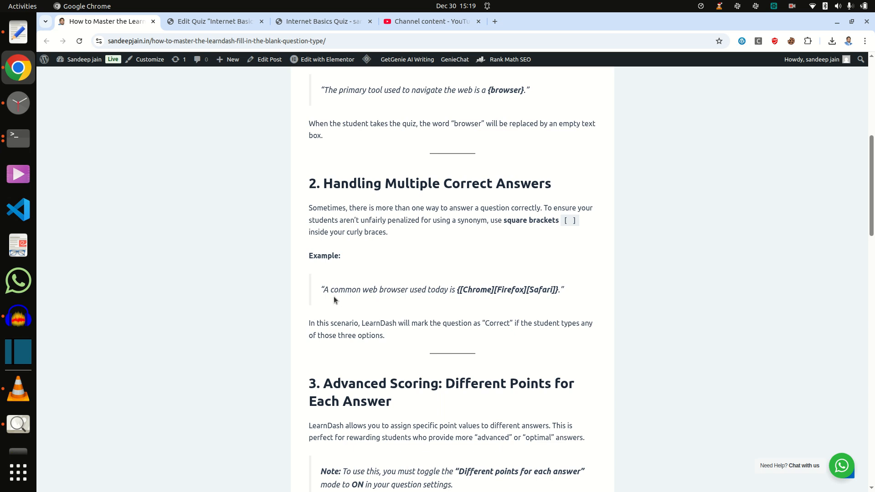
{"action": "left_click_drag", "start_coordinate": [324, 289], "coordinate": [458, 289]}
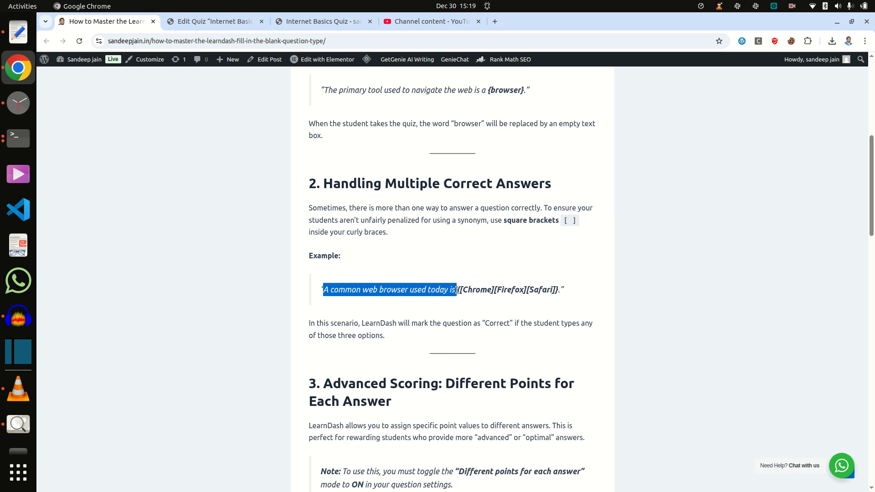
{"action": "right_click", "coordinate": [446, 291]}
{"action": "left_click", "coordinate": [455, 302]}
{"action": "left_click", "coordinate": [307, 23]}
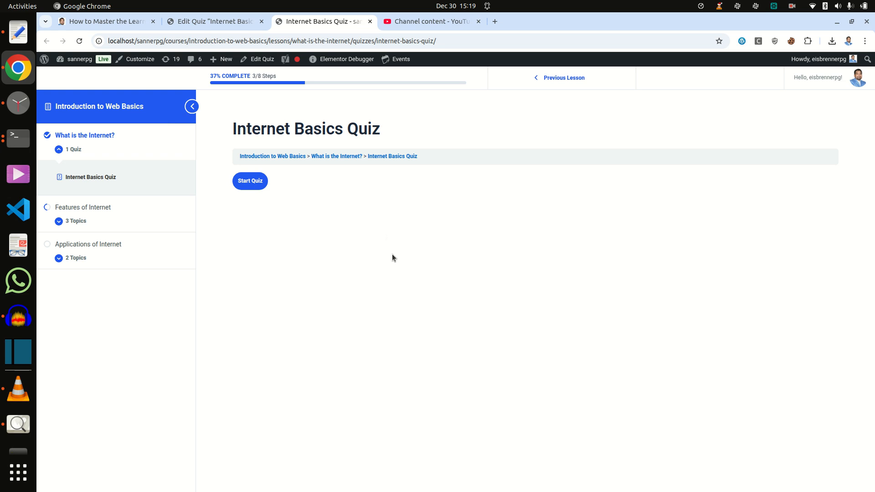
{"action": "left_click", "coordinate": [203, 22]}
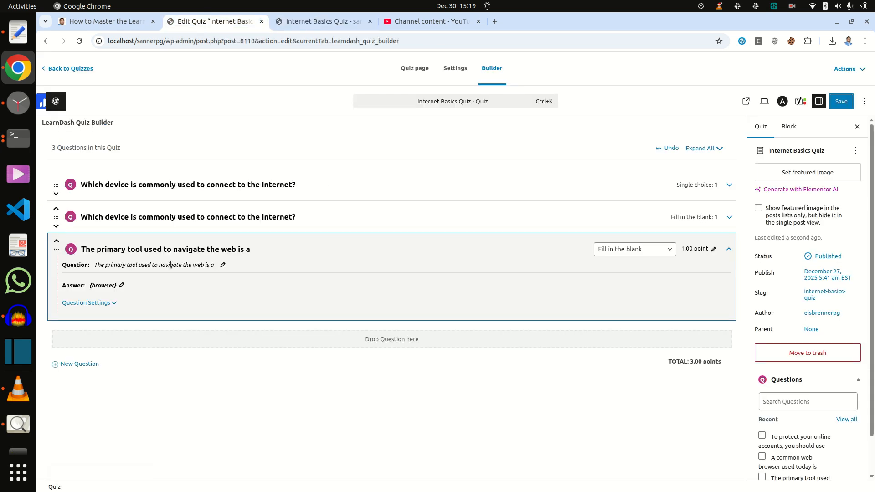
{"action": "left_click", "coordinate": [93, 371]}
{"action": "left_click", "coordinate": [90, 364]}
{"action": "left_click", "coordinate": [102, 364]}
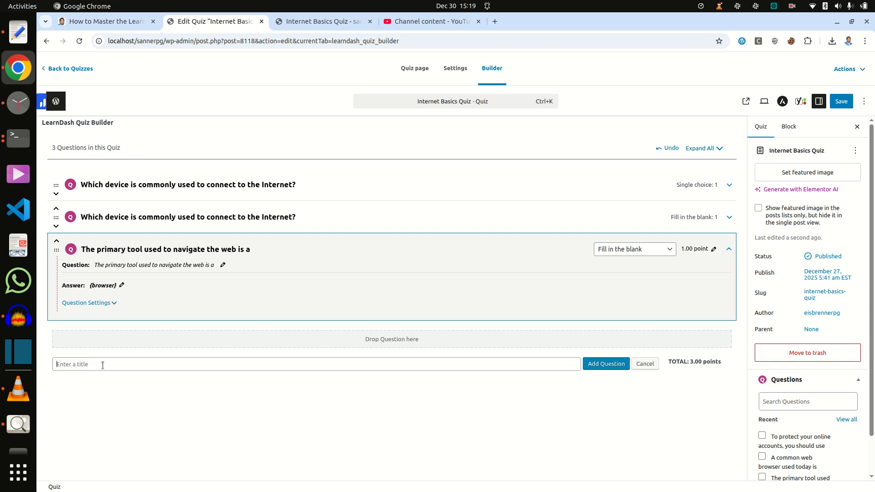
{"action": "key", "text": "ctrl+v"}
{"action": "left_click", "coordinate": [606, 367]}
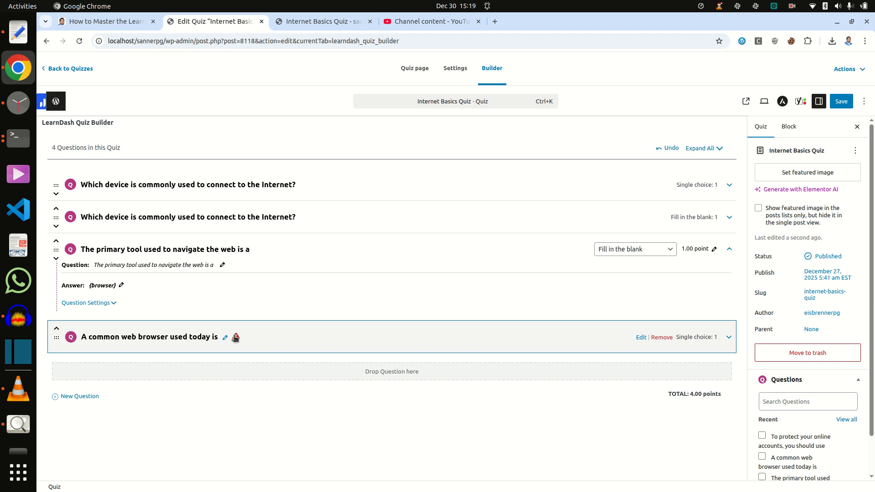
Step: Set the new question's text to "A common web browser used today is" and its type to Fill in the blank
{"action": "left_click", "coordinate": [235, 338]}
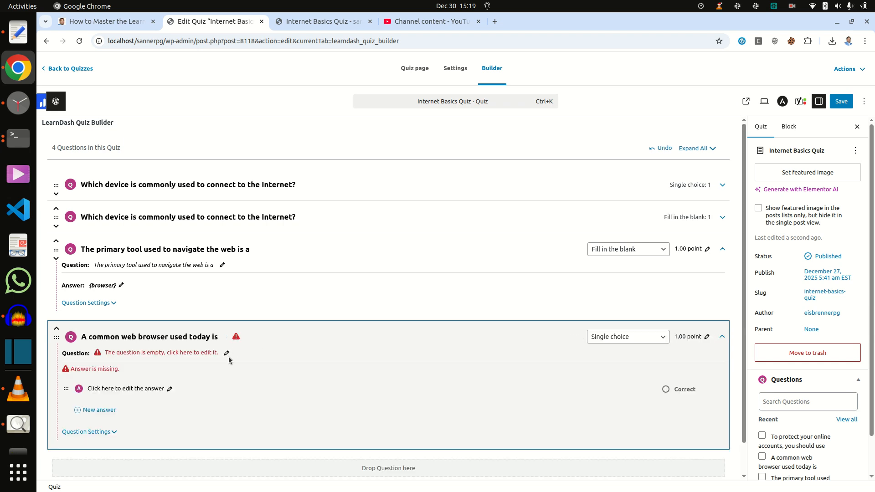
{"action": "left_click", "coordinate": [227, 354]}
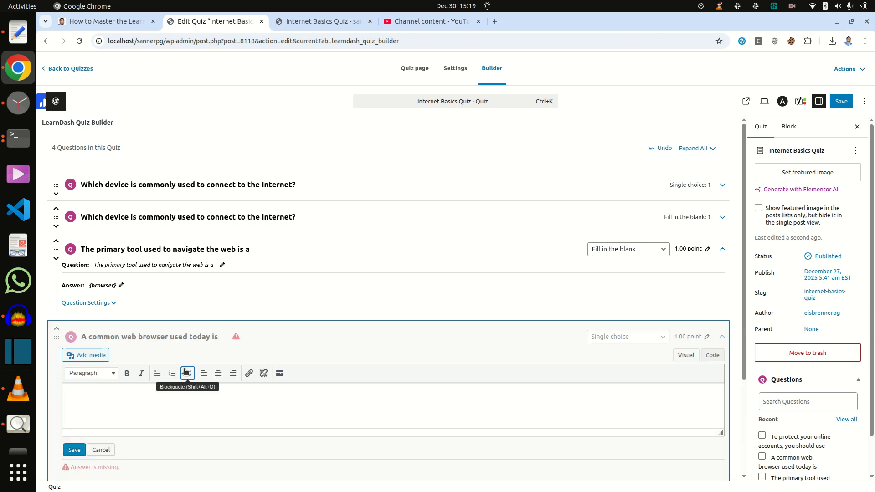
{"action": "left_click", "coordinate": [116, 397]}
{"action": "key", "text": "ctrl+v"}
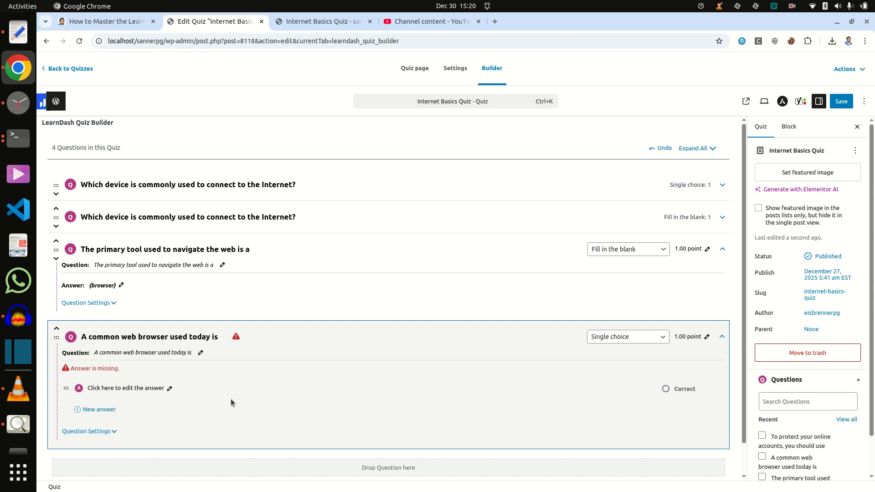
{"action": "left_click", "coordinate": [605, 338]}
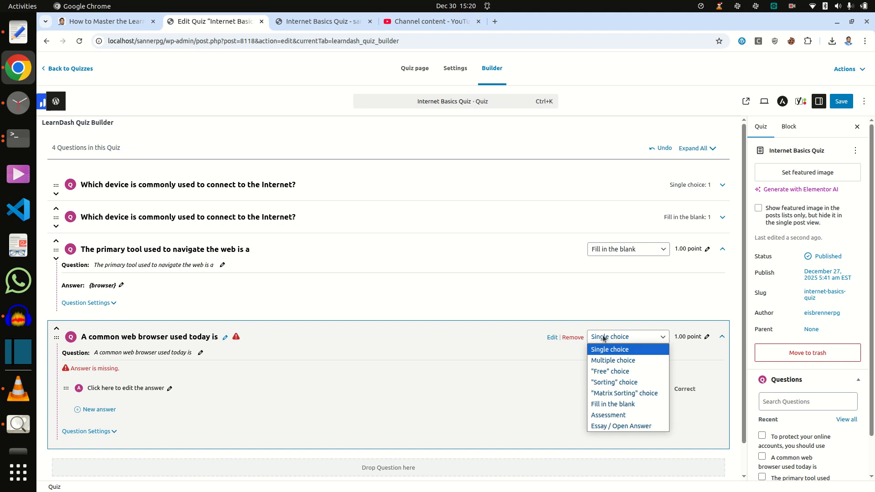
{"action": "left_click", "coordinate": [616, 405]}
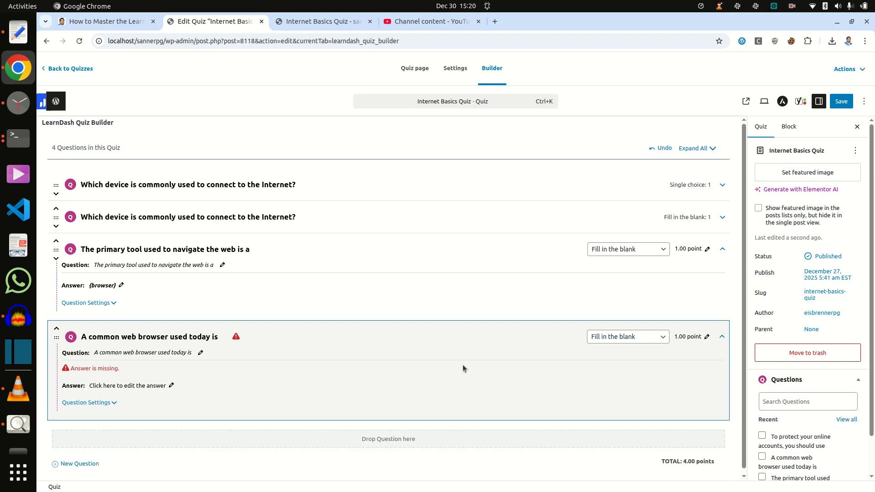
Step: Set the web browser question's answer to {[Chrome][Firefox][Safari]} with its trailing period, copied from the guide's example
{"action": "left_click", "coordinate": [172, 385]}
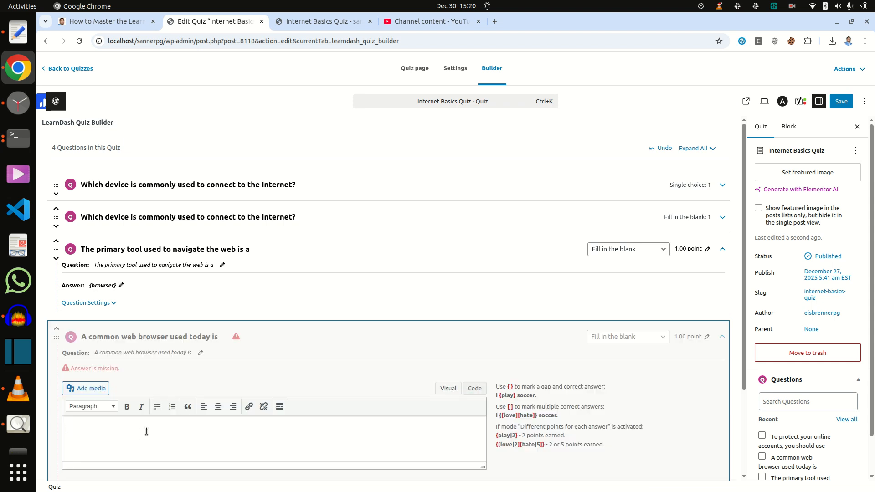
{"action": "left_click", "coordinate": [109, 21]}
{"action": "left_click", "coordinate": [483, 305]}
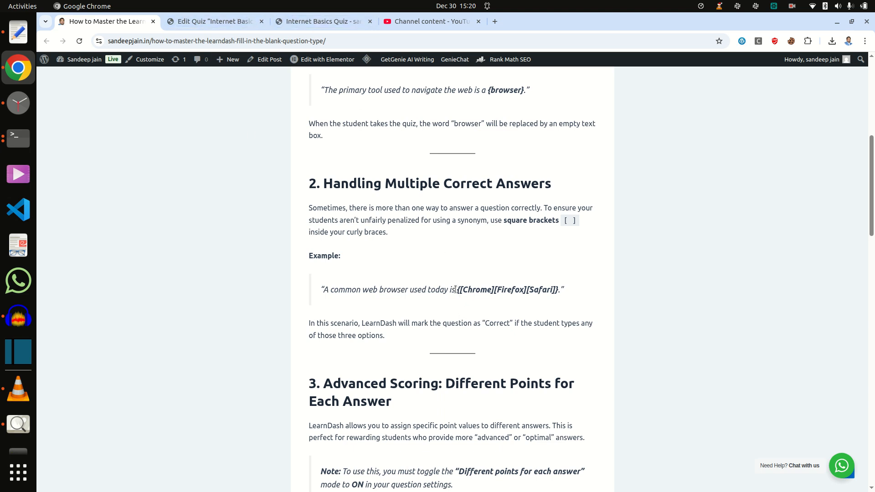
{"action": "left_click_drag", "start_coordinate": [454, 289], "coordinate": [560, 290]}
{"action": "right_click", "coordinate": [538, 288]}
{"action": "left_click", "coordinate": [549, 299]}
{"action": "left_click", "coordinate": [202, 27]}
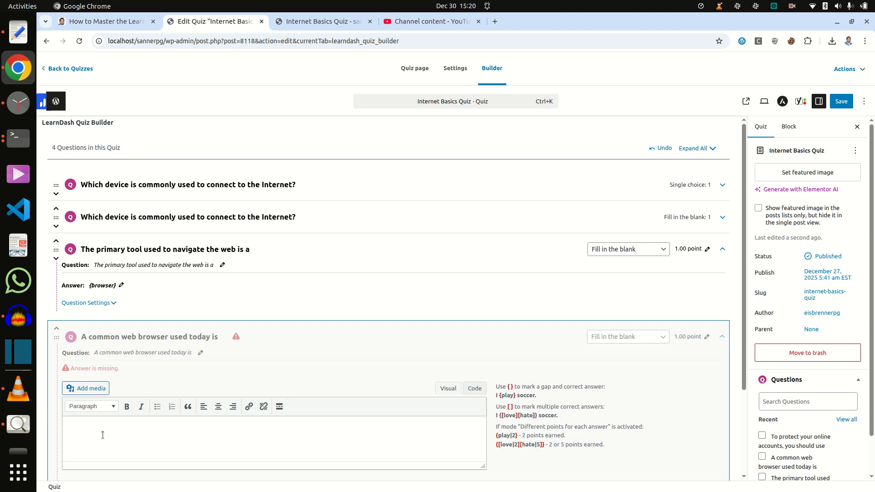
{"action": "key", "text": "ctrl+v"}
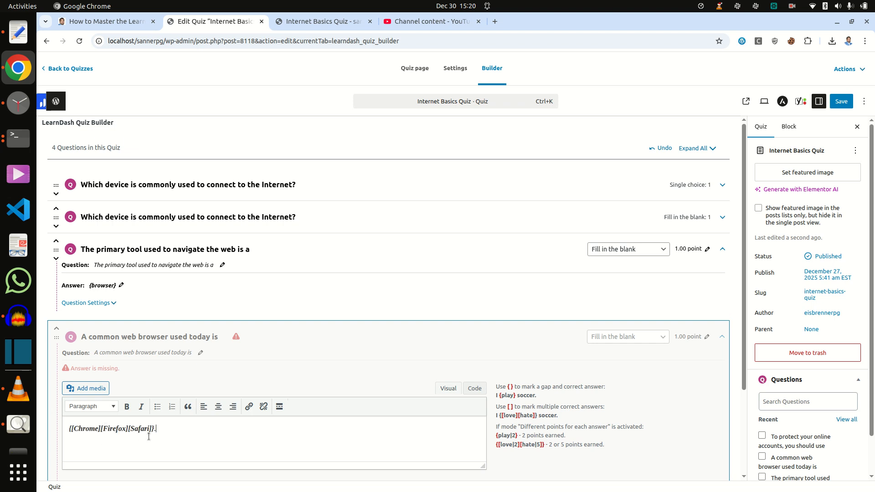
{"action": "scroll", "coordinate": [312, 359], "scroll_direction": "down", "scroll_amount": 3}
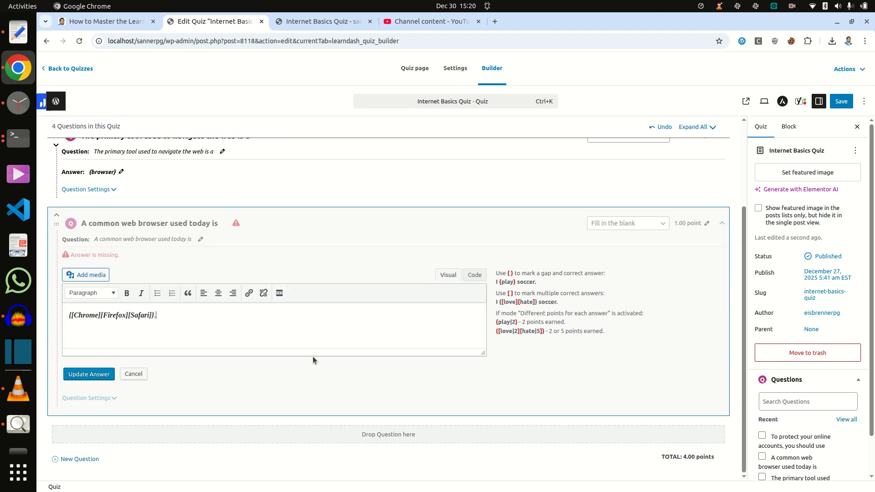
{"action": "left_click", "coordinate": [97, 376]}
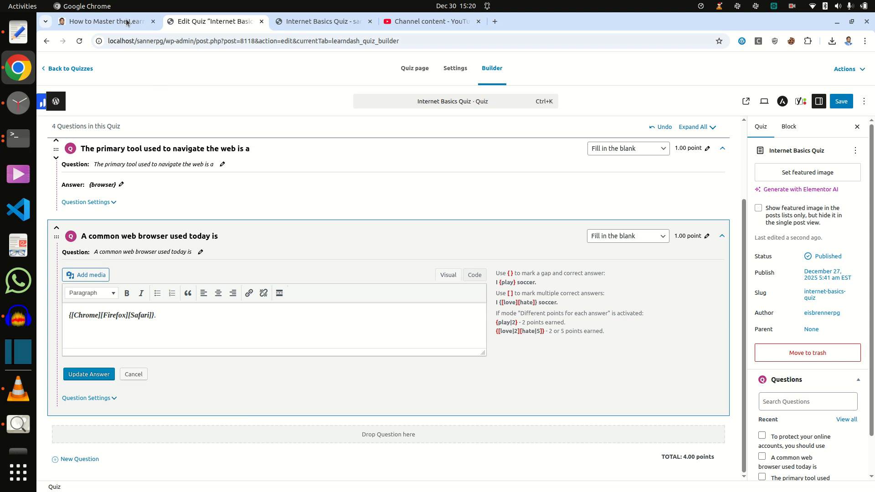
Step: Add a quiz question titled "To protect your online accounts, you should use", copied from the guide's multi-answer weighted scoring example
{"action": "left_click", "coordinate": [108, 23]}
{"action": "scroll", "coordinate": [197, 362], "scroll_direction": "down", "scroll_amount": 4}
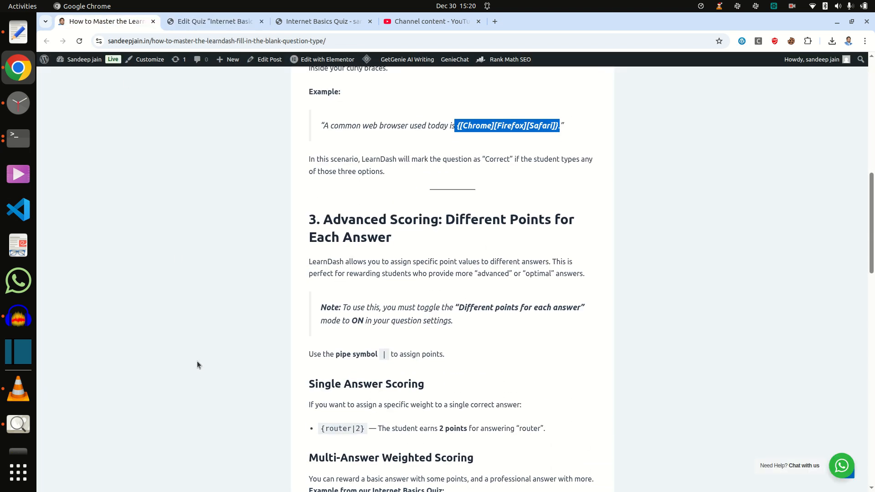
{"action": "scroll", "coordinate": [197, 362], "scroll_direction": "down", "scroll_amount": 1}
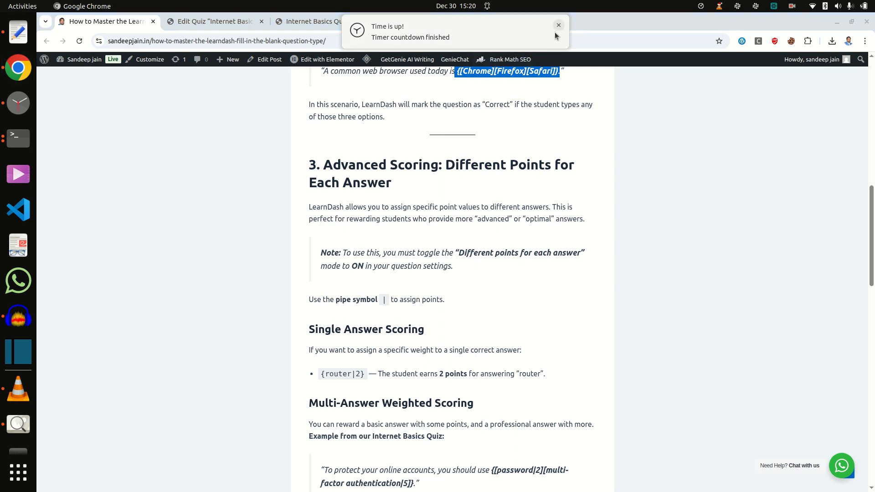
{"action": "left_click", "coordinate": [560, 26]}
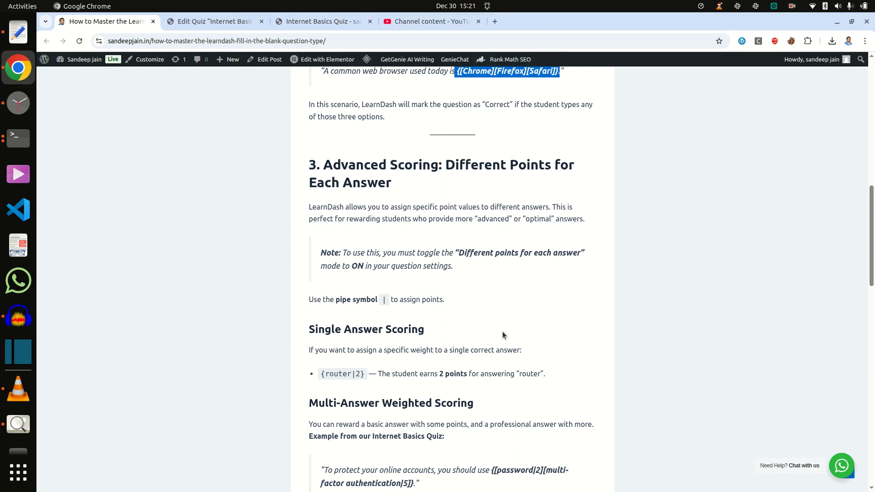
{"action": "scroll", "coordinate": [502, 335], "scroll_direction": "down", "scroll_amount": 3}
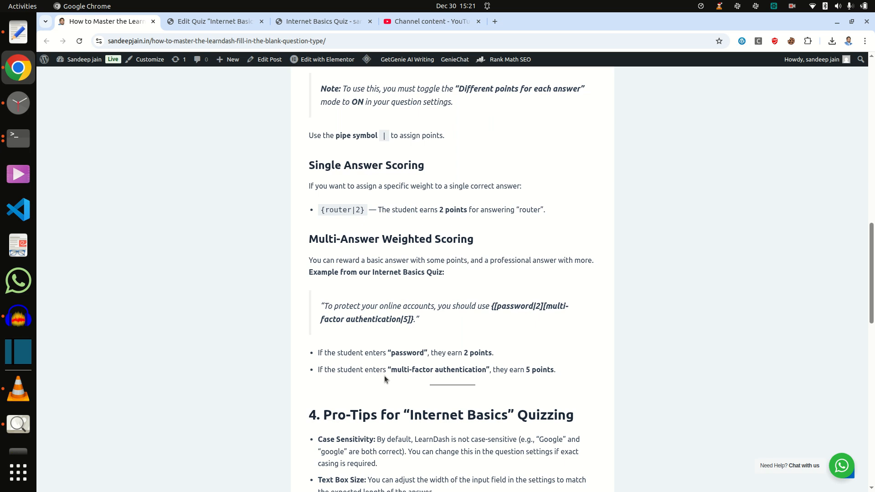
{"action": "left_click_drag", "start_coordinate": [323, 304], "coordinate": [486, 305]}
{"action": "right_click", "coordinate": [472, 307]}
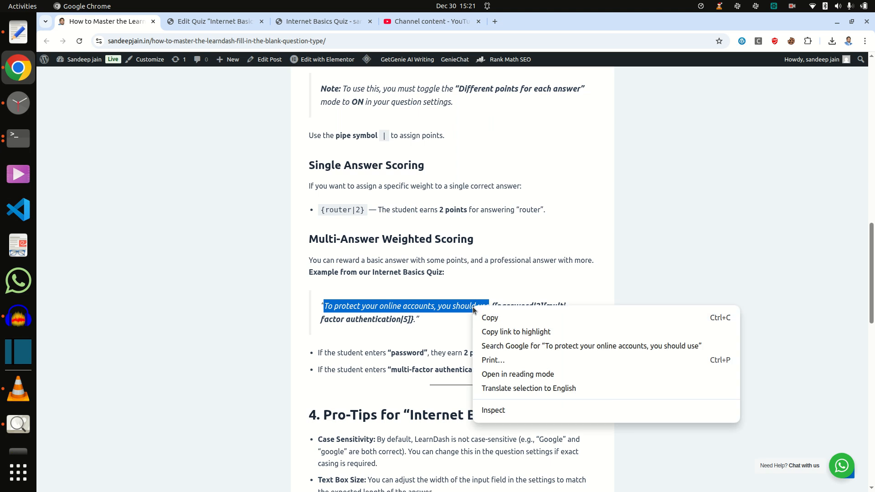
{"action": "left_click", "coordinate": [490, 317]}
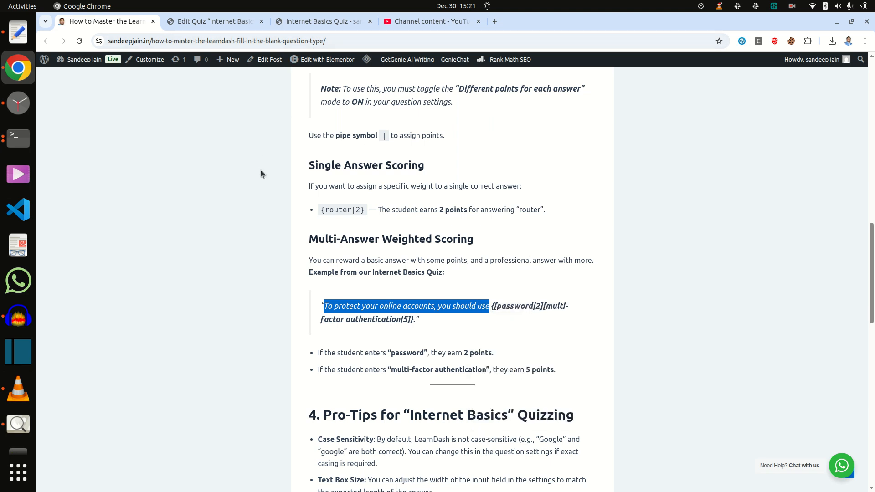
{"action": "left_click", "coordinate": [195, 24]}
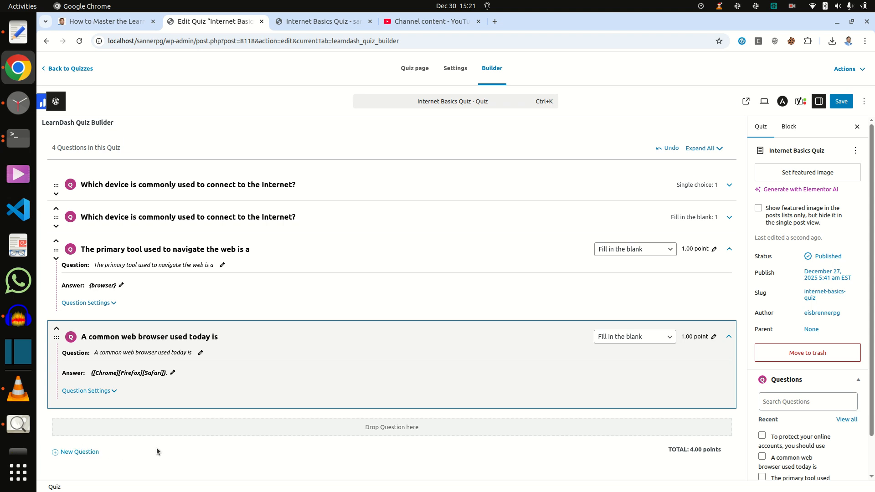
{"action": "left_click", "coordinate": [116, 454]}
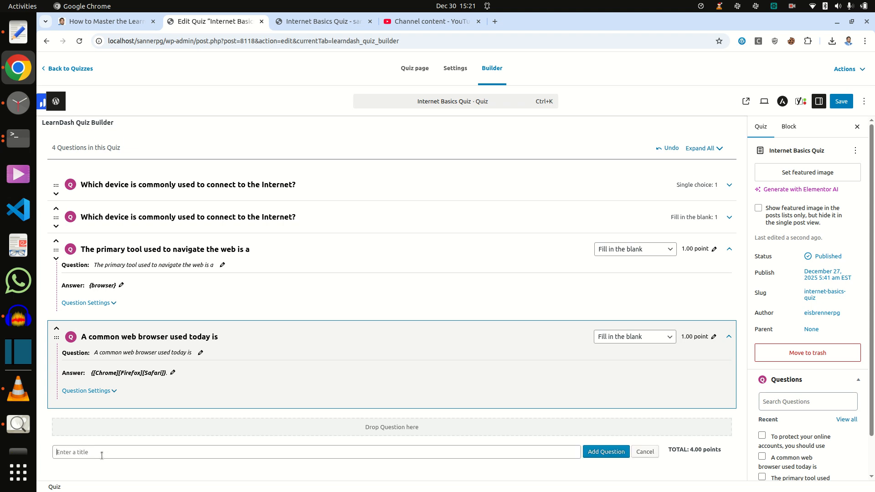
{"action": "key", "text": "ctrl+v"}
{"action": "left_click", "coordinate": [605, 455]}
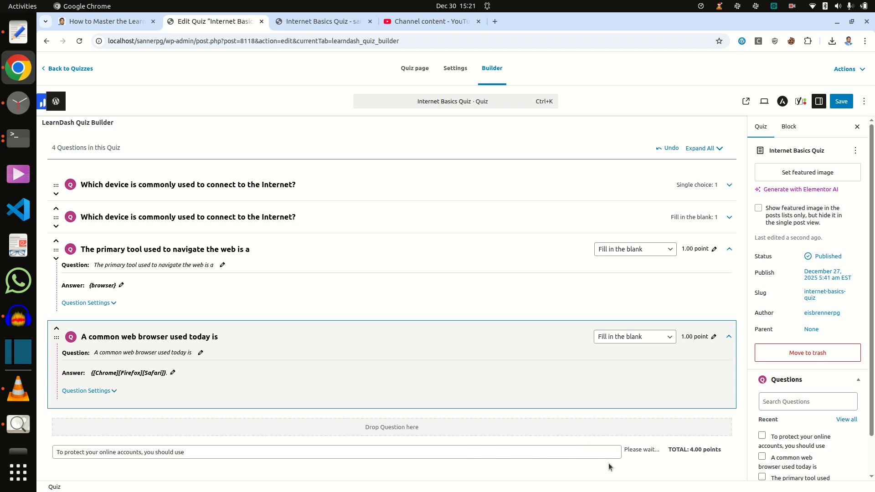
Step: Set the new question's type to Fill in the blank and its text to "To protect your online accounts, you should use"
{"action": "scroll", "coordinate": [599, 456], "scroll_direction": "down", "scroll_amount": 2}
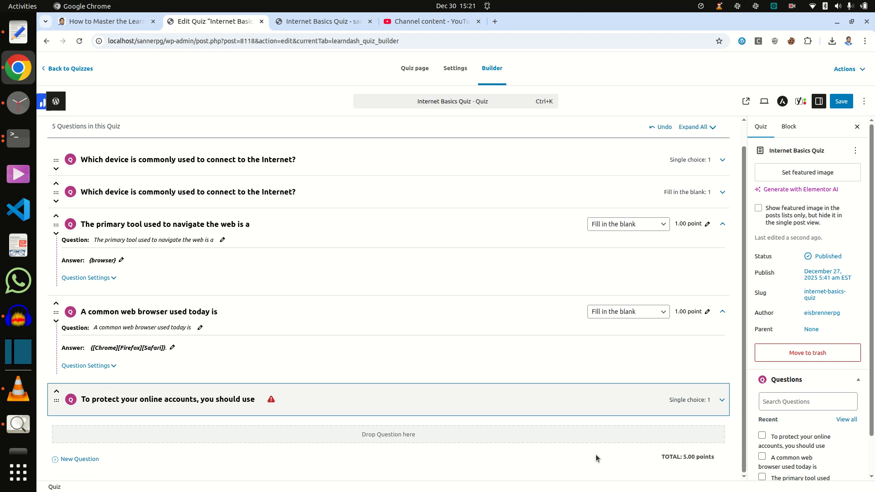
{"action": "left_click", "coordinate": [722, 400]}
{"action": "left_click", "coordinate": [636, 400]}
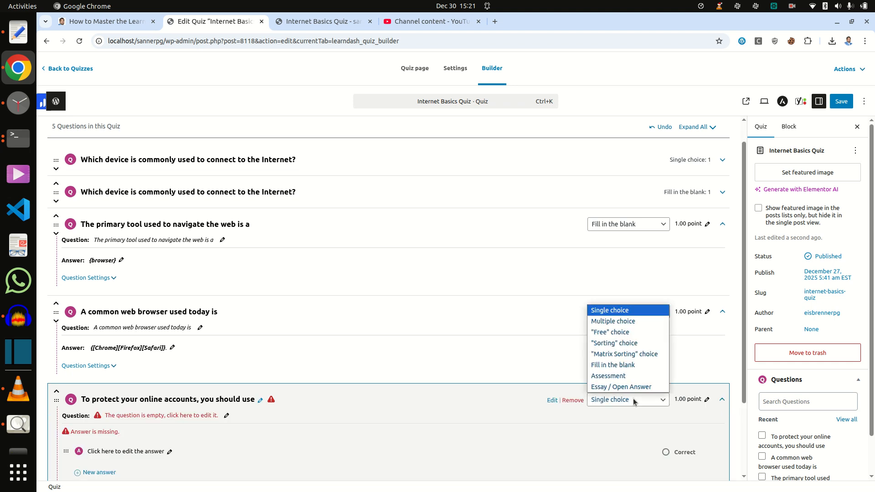
{"action": "left_click", "coordinate": [625, 367]}
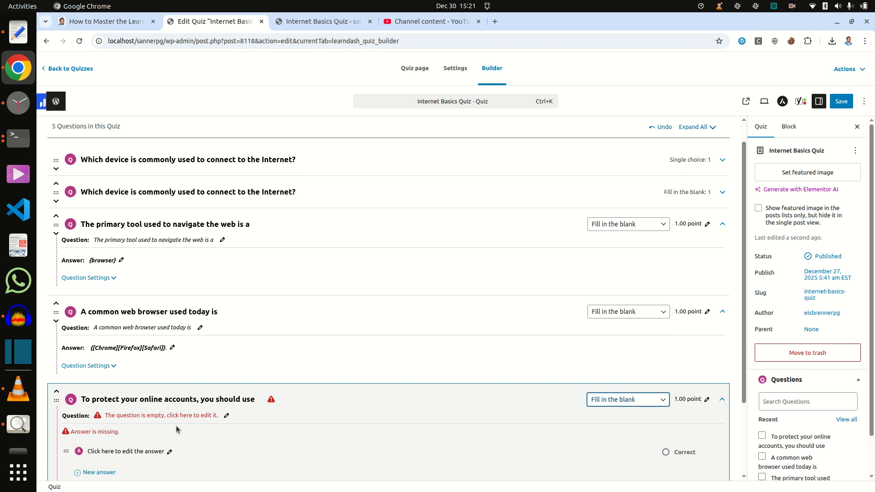
{"action": "left_click", "coordinate": [228, 416]}
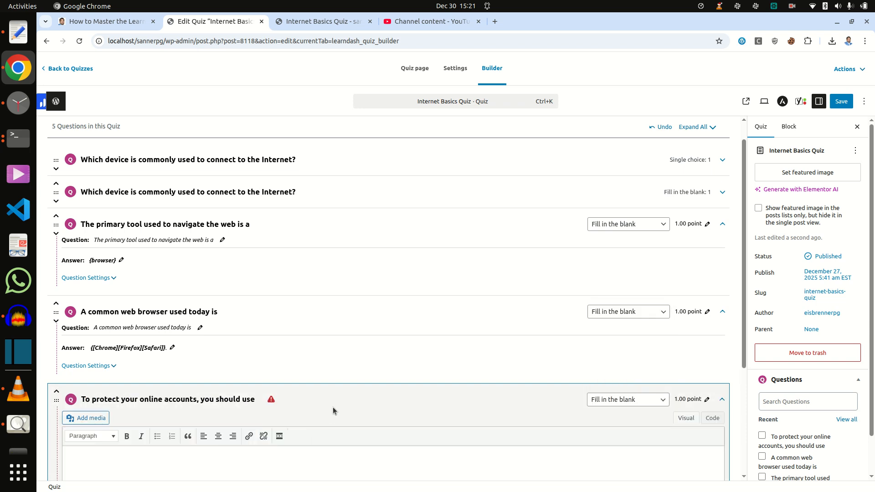
{"action": "scroll", "coordinate": [324, 398], "scroll_direction": "down", "scroll_amount": 3}
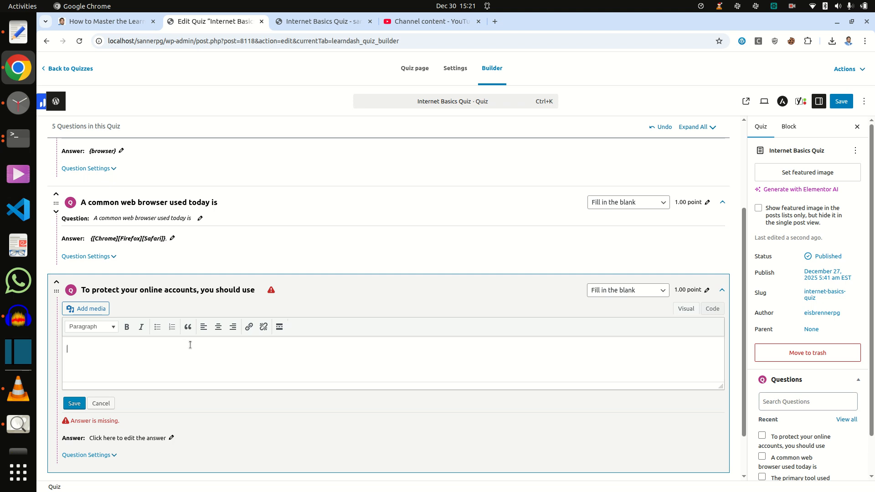
{"action": "key", "text": "ctrl+v"}
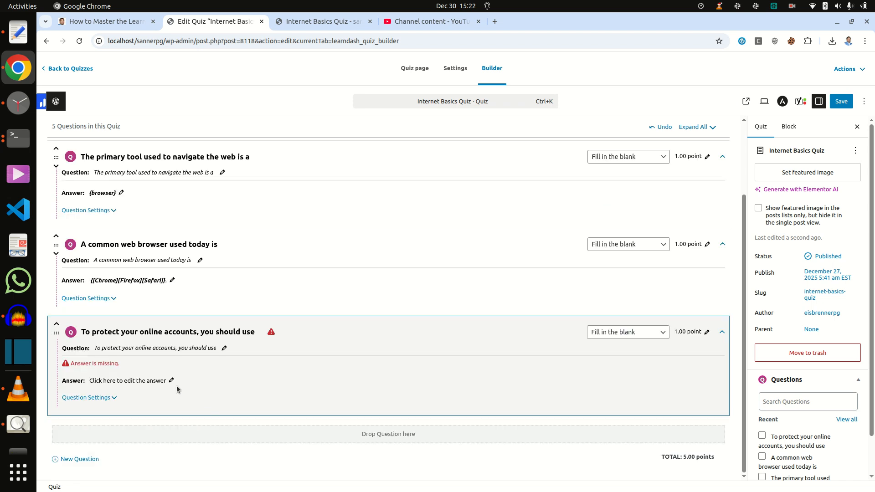
Step: Set the online accounts question's answer to {[password|2][multi-factor authentication|5]}, copied from the guide's weighted scoring example without its trailing period
{"action": "left_click", "coordinate": [171, 381]}
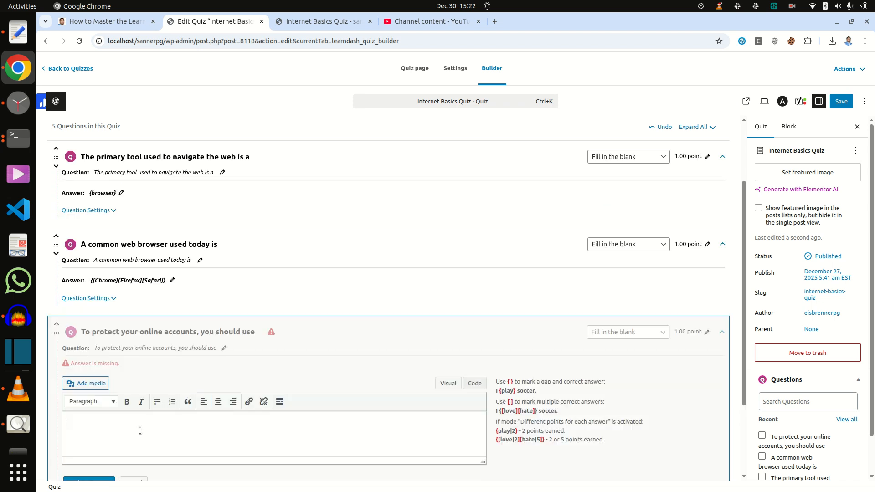
{"action": "left_click", "coordinate": [120, 27]}
{"action": "left_click", "coordinate": [482, 333]}
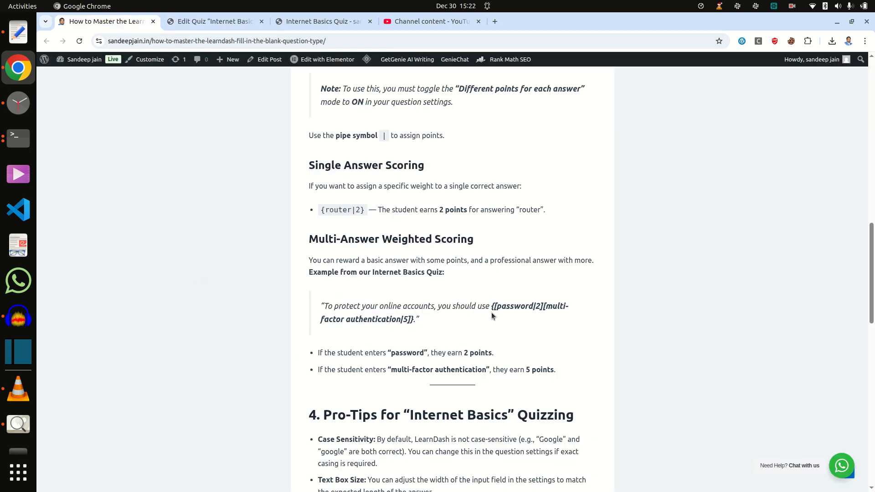
{"action": "left_click_drag", "start_coordinate": [504, 315], "coordinate": [507, 318]}
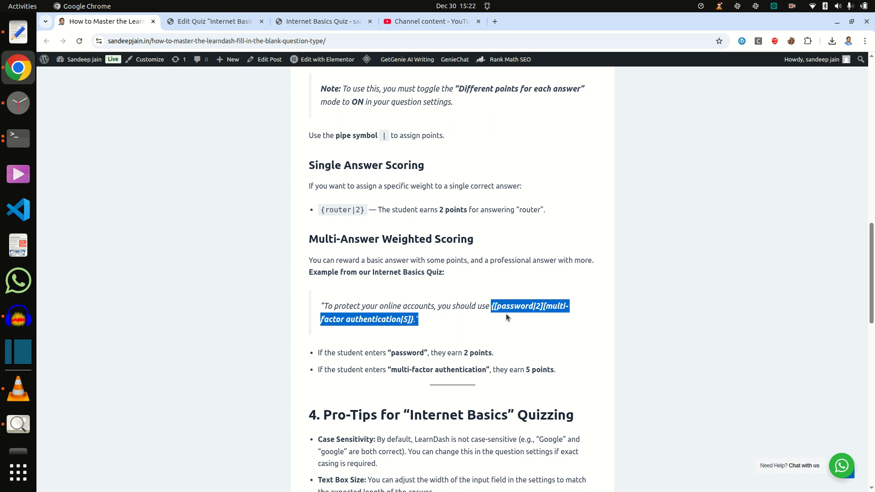
{"action": "right_click", "coordinate": [409, 320]}
{"action": "left_click", "coordinate": [435, 331]}
{"action": "left_click", "coordinate": [202, 24]}
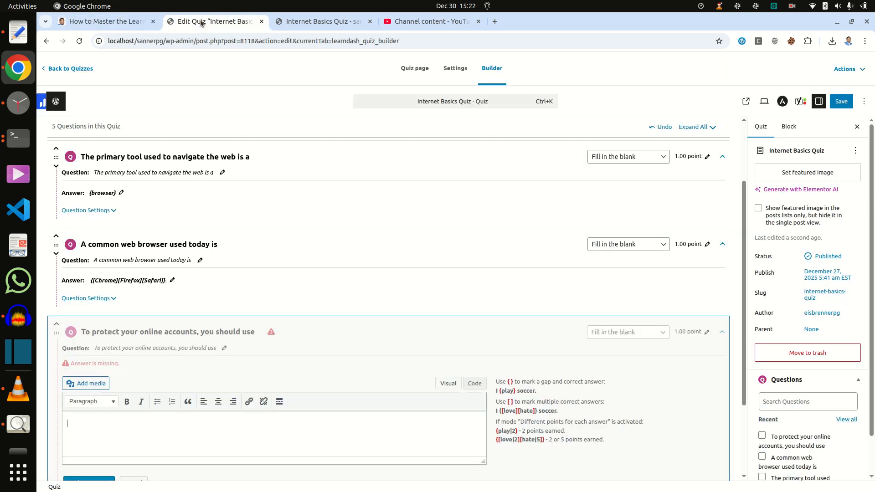
{"action": "left_click", "coordinate": [151, 440]}
{"action": "key", "text": "ctrl+v"}
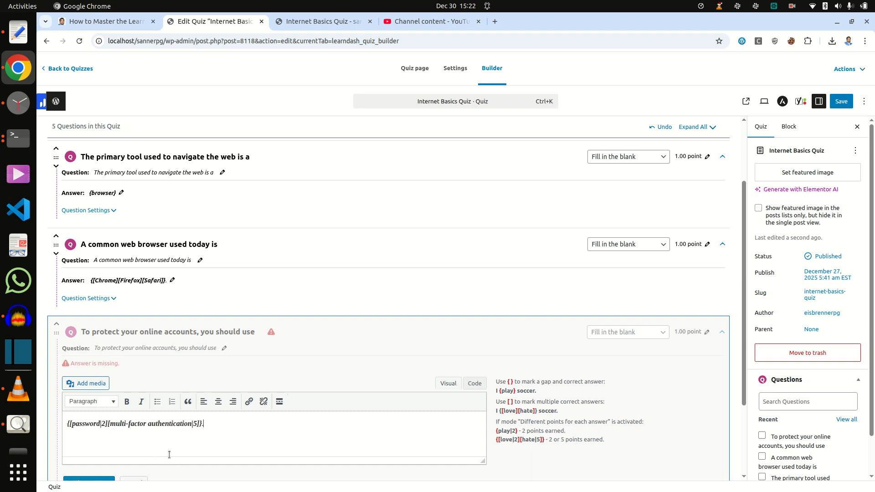
{"action": "key", "text": "BackSpace"}
{"action": "scroll", "coordinate": [117, 465], "scroll_direction": "down", "scroll_amount": 2}
{"action": "left_click", "coordinate": [87, 374]}
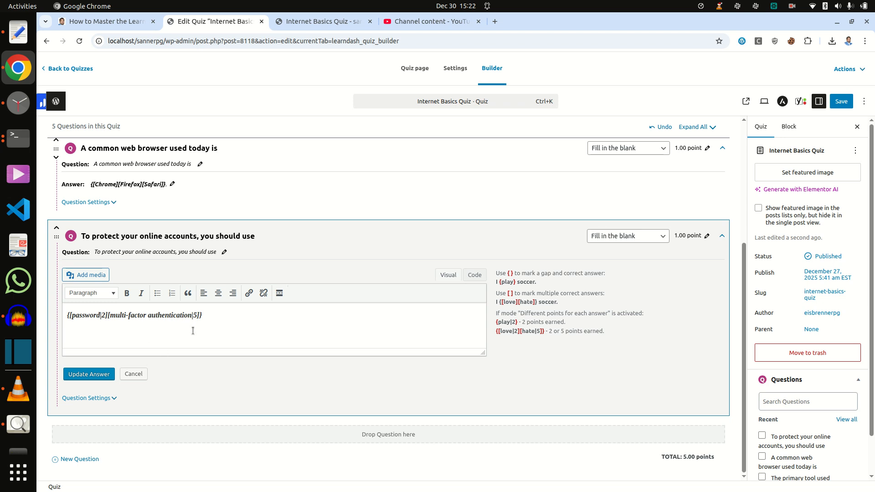
Step: Enable different points for each answer in the online accounts question's settings and save the quiz
{"action": "left_click", "coordinate": [114, 400]}
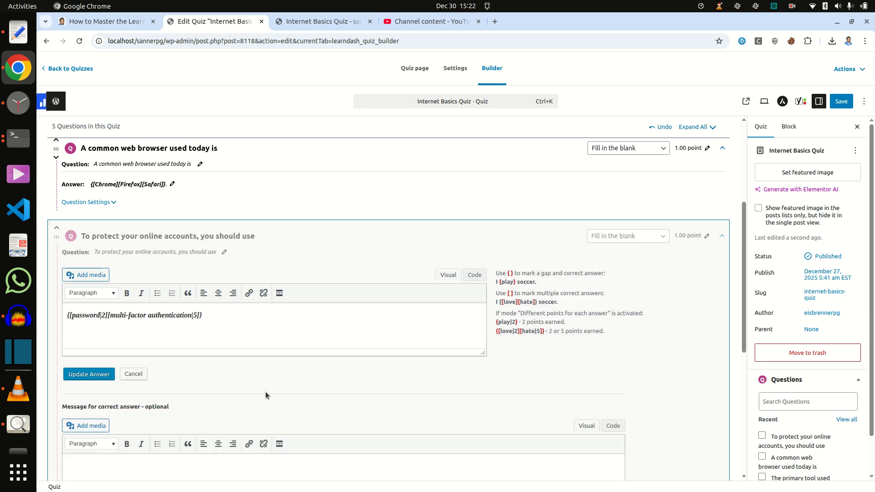
{"action": "scroll", "coordinate": [265, 392], "scroll_direction": "down", "scroll_amount": 3}
{"action": "scroll", "coordinate": [290, 401], "scroll_direction": "down", "scroll_amount": 4}
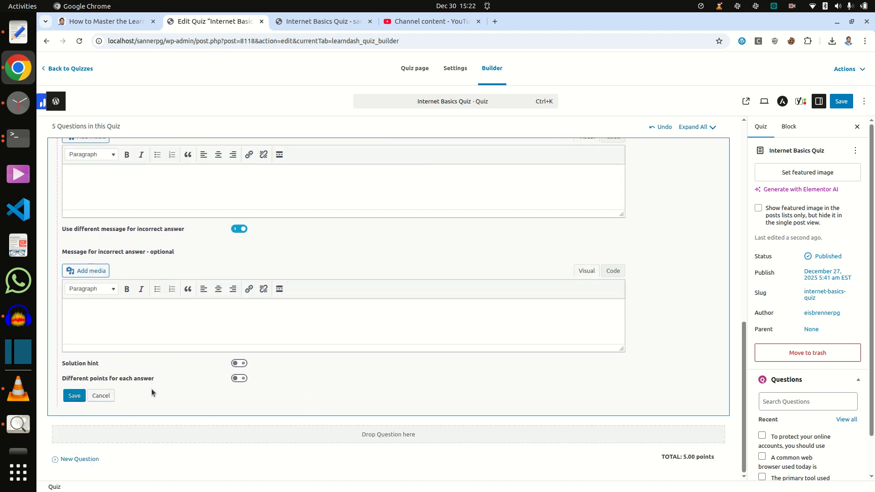
{"action": "left_click", "coordinate": [244, 379]}
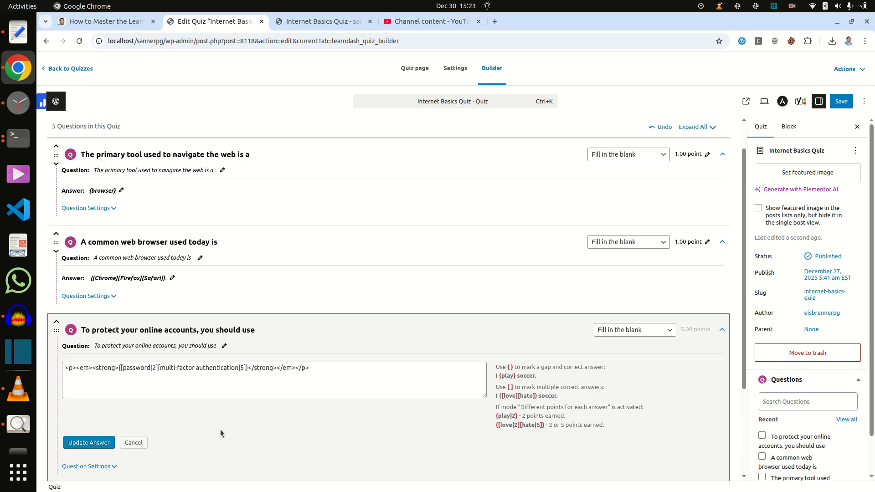
{"action": "scroll", "coordinate": [220, 429], "scroll_direction": "down", "scroll_amount": 4}
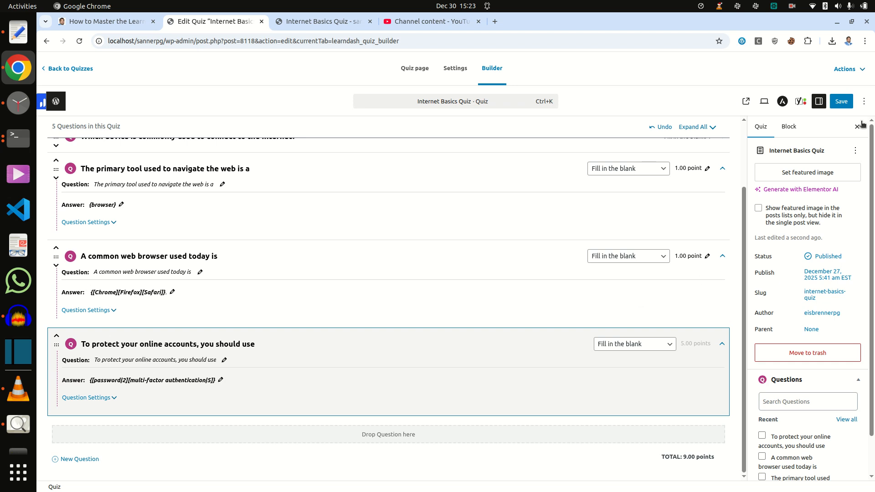
{"action": "left_click", "coordinate": [842, 101]}
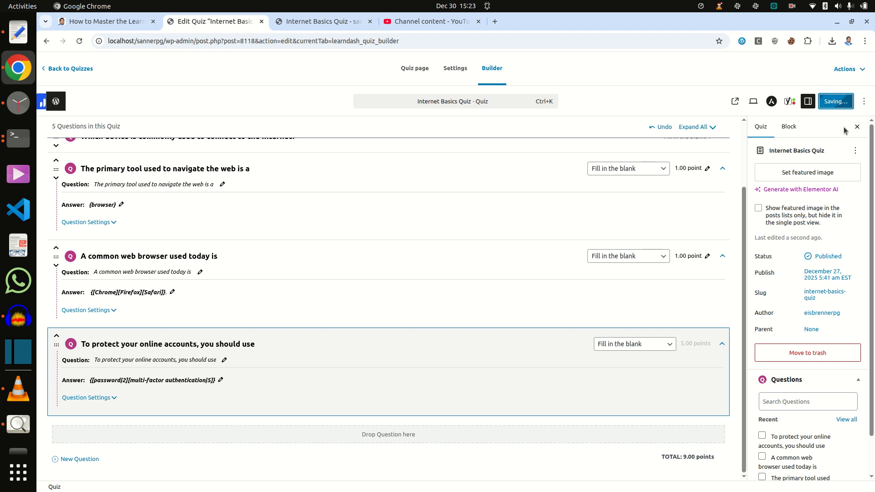
Step: Switch to the Internet Basics Quiz's front-end page, collapse the course navigation and start the quiz
{"action": "left_click", "coordinate": [301, 23]}
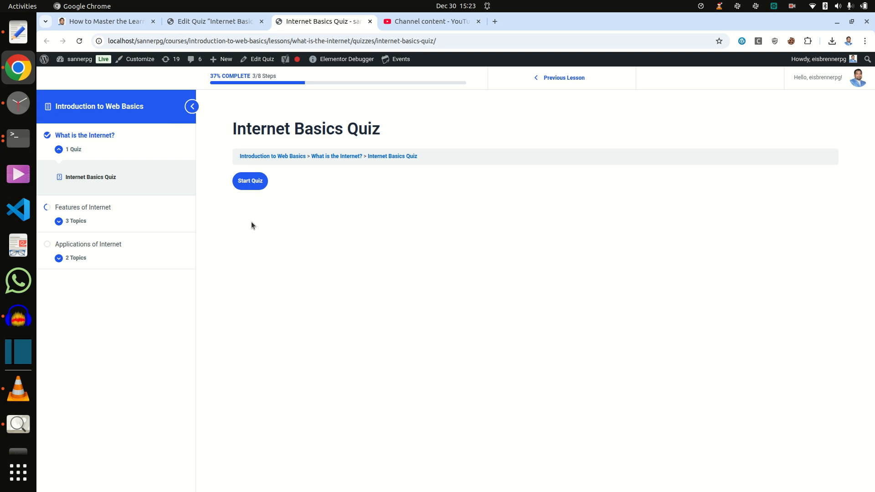
{"action": "right_click", "coordinate": [285, 276]}
{"action": "left_click", "coordinate": [338, 69]}
{"action": "left_click", "coordinate": [192, 107]}
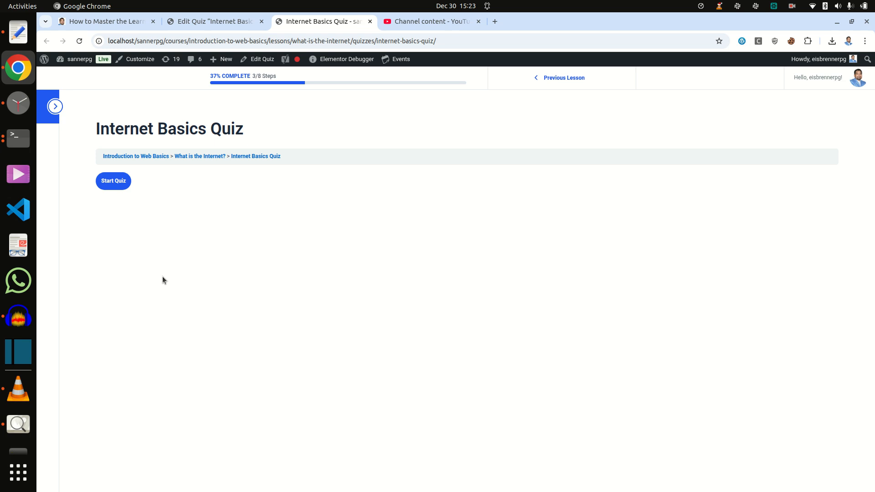
{"action": "left_click", "coordinate": [111, 186]}
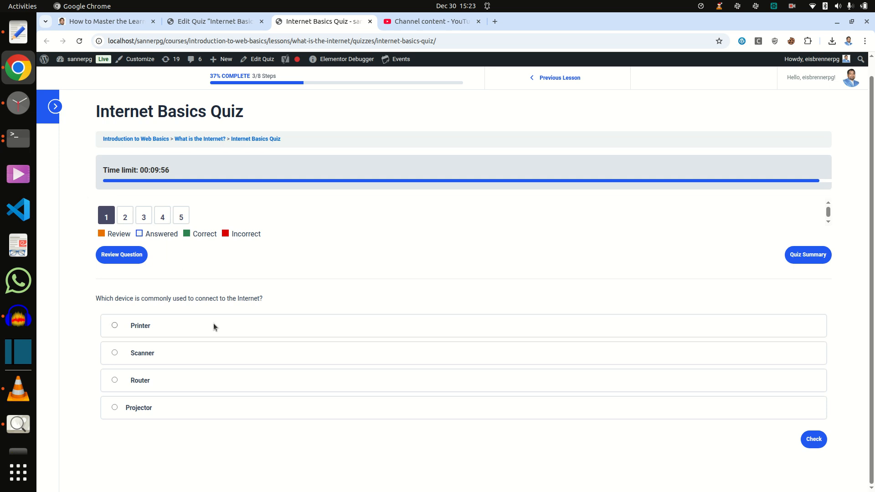
Step: Answer the multiple-choice question about the Internet connection device with Router, check it and go to the following question
{"action": "left_click", "coordinate": [116, 382]}
{"action": "left_click", "coordinate": [814, 440]}
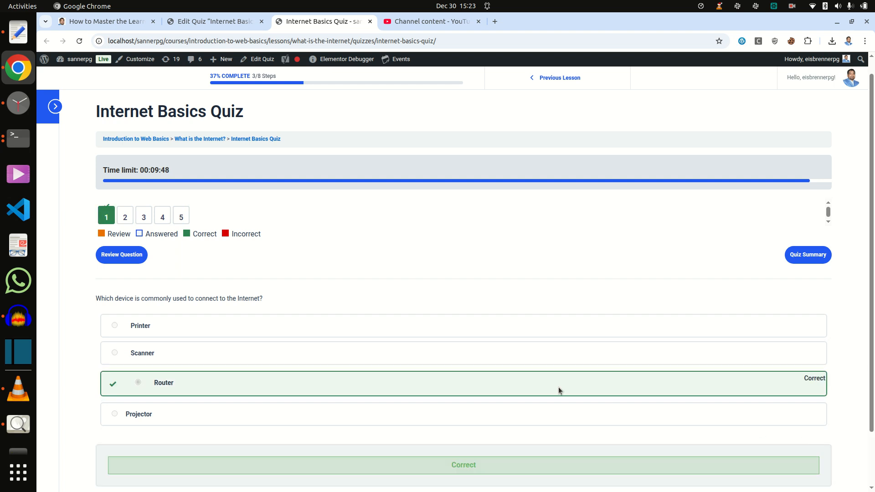
{"action": "scroll", "coordinate": [558, 389], "scroll_direction": "down", "scroll_amount": 2}
{"action": "left_click", "coordinate": [820, 440]}
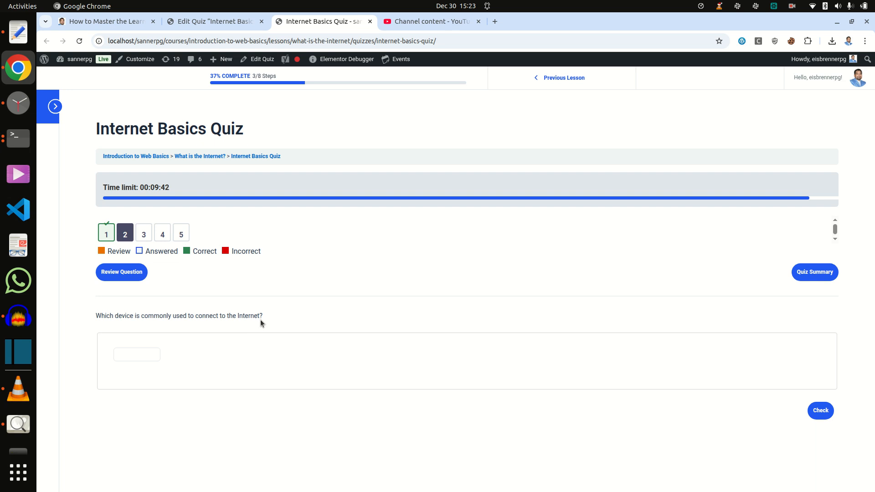
Step: Fill in router as the answer to the second Internet connection device question, check it and continue
{"action": "left_click", "coordinate": [145, 360]}
{"action": "type", "text": "router"}
{"action": "left_click", "coordinate": [818, 412]}
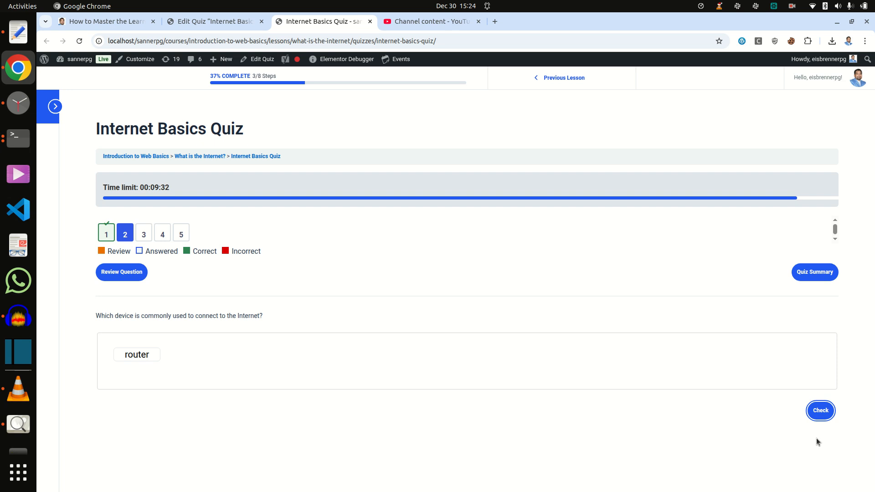
{"action": "scroll", "coordinate": [514, 401], "scroll_direction": "down", "scroll_amount": 2}
{"action": "left_click", "coordinate": [820, 439]}
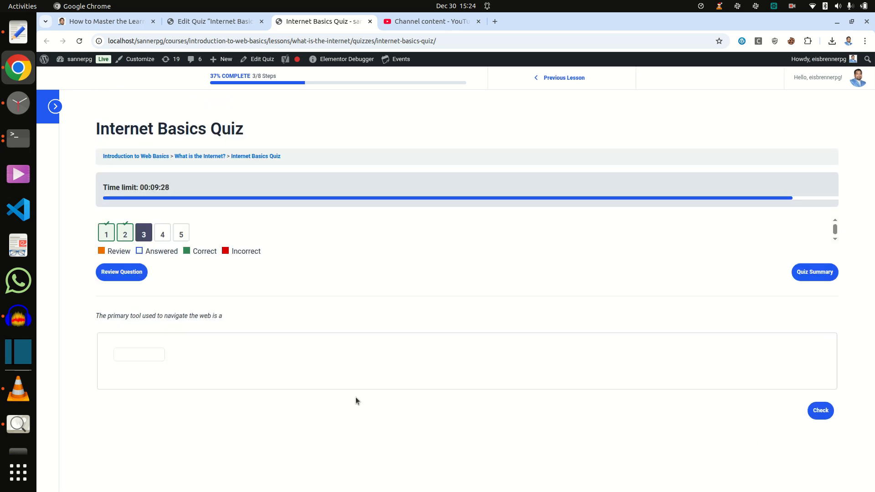
Step: Fill in Chrome, copied from the guide's multiple correct answers example, for the question about the primary web navigation tool
{"action": "left_click", "coordinate": [127, 350]}
{"action": "left_click", "coordinate": [86, 27]}
{"action": "scroll", "coordinate": [232, 333], "scroll_direction": "up", "scroll_amount": 8}
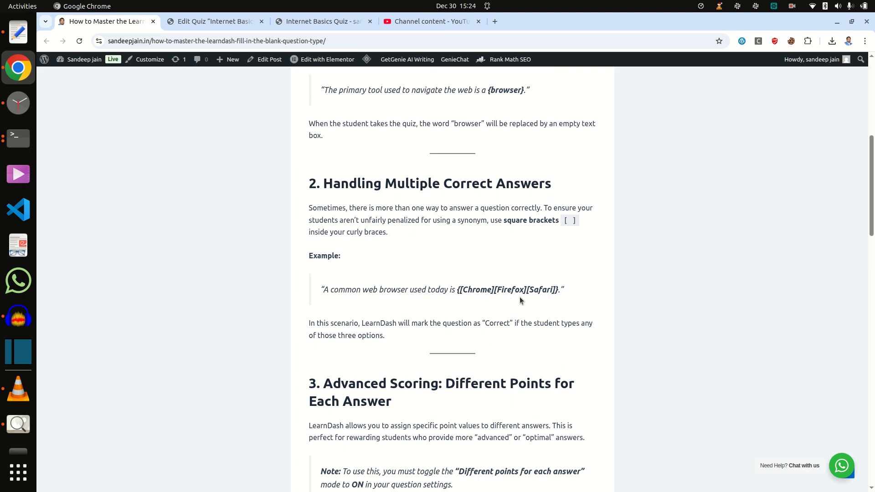
{"action": "double_click", "coordinate": [481, 291]}
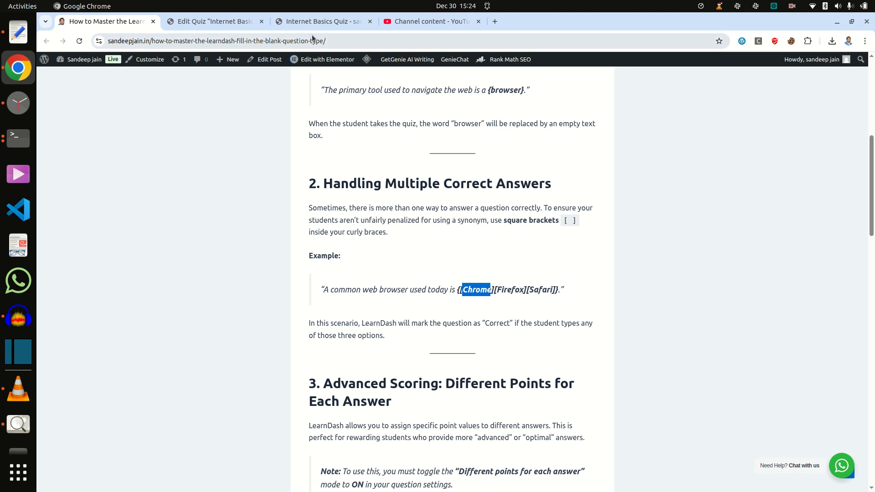
{"action": "right_click", "coordinate": [478, 295]}
{"action": "left_click", "coordinate": [491, 302]}
{"action": "left_click", "coordinate": [209, 22]}
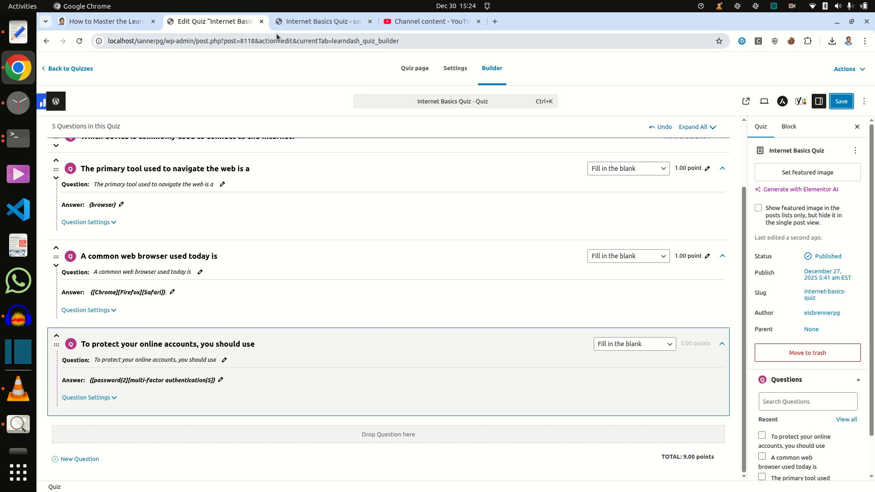
{"action": "left_click", "coordinate": [289, 21]}
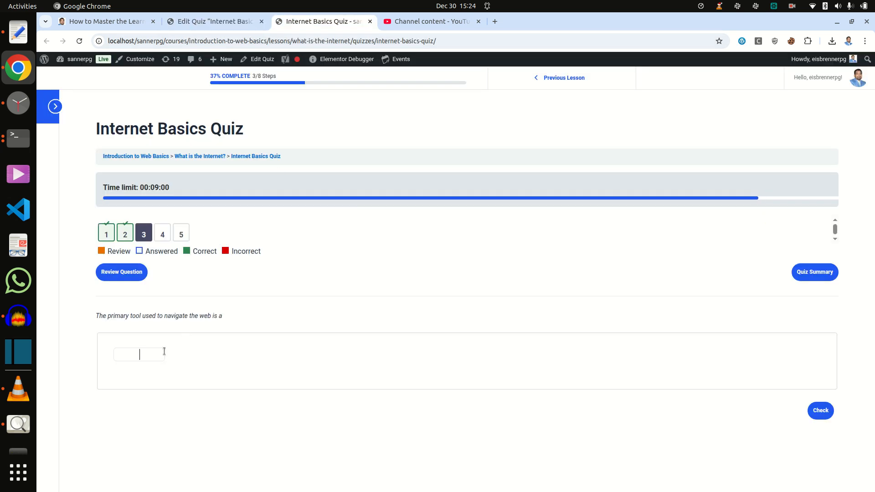
{"action": "key", "text": "ctrl+v"}
Step: Change the primary tool question's answer to lowercase chrome, check it and continue to question 4
{"action": "left_click", "coordinate": [106, 21]}
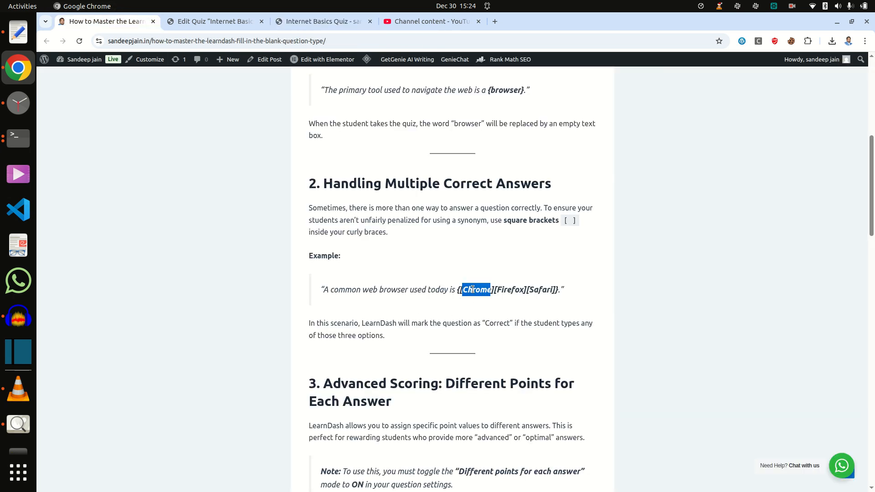
{"action": "left_click", "coordinate": [321, 21]}
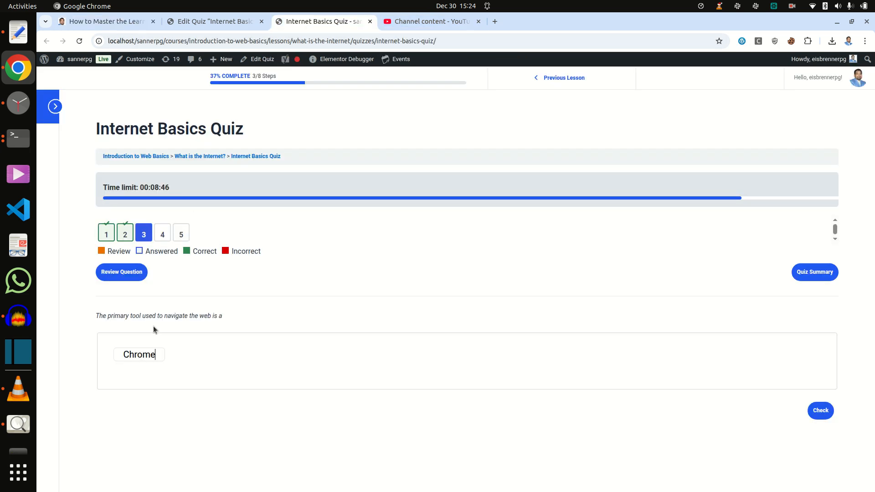
{"action": "key", "text": "BackSpace"}
{"action": "type", "text": "c"}
{"action": "left_click", "coordinate": [812, 411]}
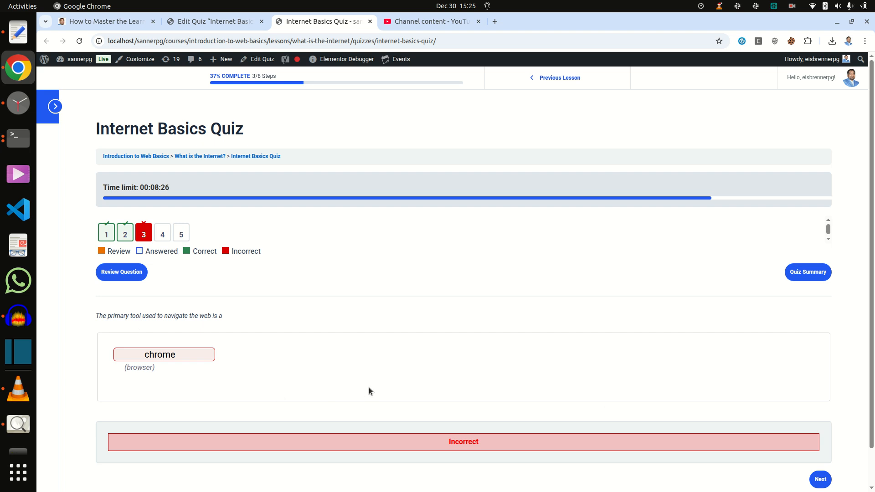
{"action": "scroll", "coordinate": [405, 382], "scroll_direction": "down", "scroll_amount": 1}
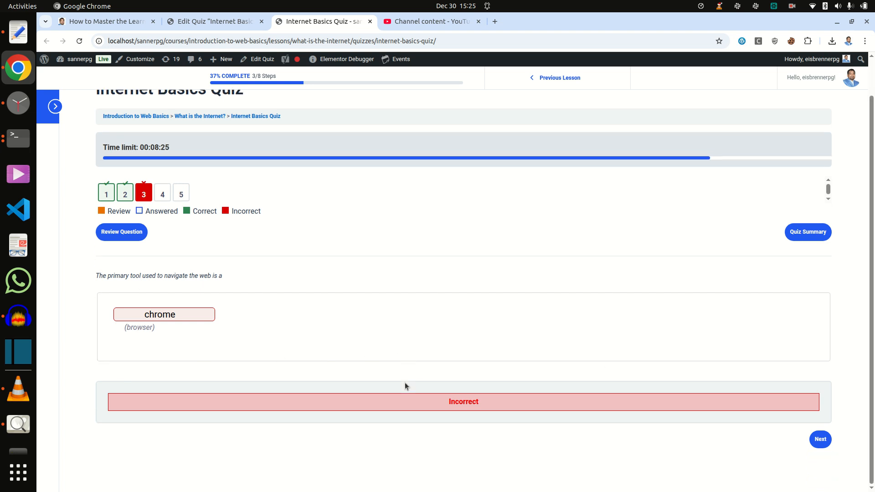
{"action": "left_click", "coordinate": [820, 439]}
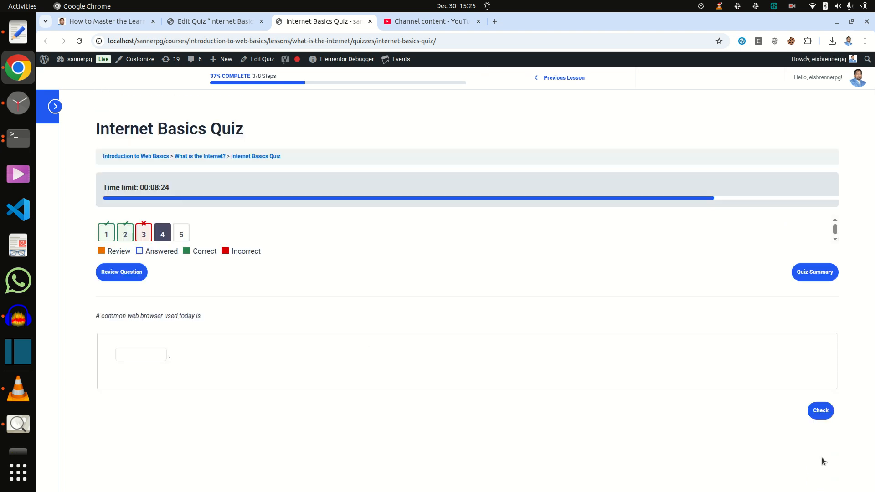
Step: Fill in chrome as the common web browser, check the answer and continue to question 5
{"action": "left_click", "coordinate": [123, 360]}
{"action": "type", "text": "Chrome"}
{"action": "left_click", "coordinate": [820, 410]}
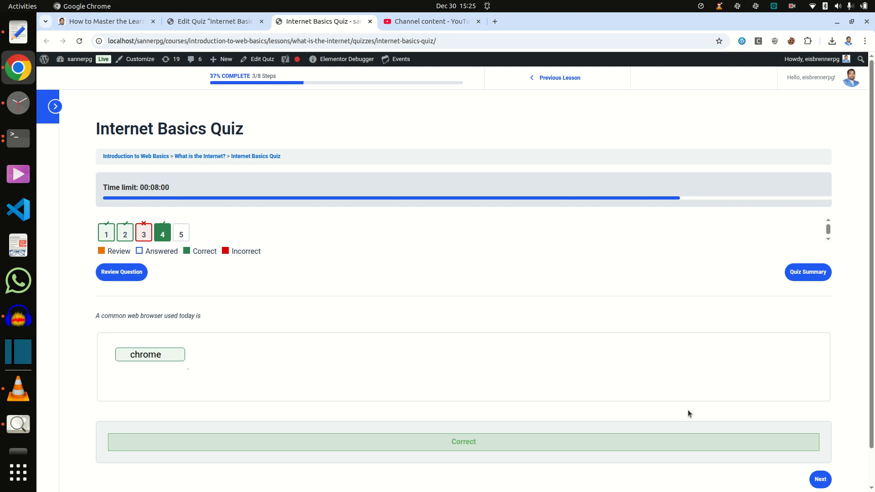
{"action": "left_click", "coordinate": [820, 479]}
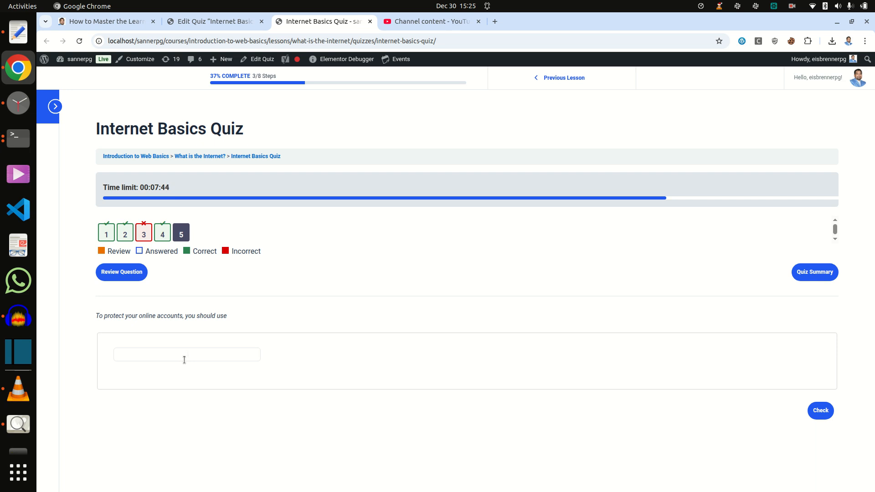
Step: Answer the online accounts question with the word password, check it and open the quiz summary
{"action": "left_click", "coordinate": [108, 25]}
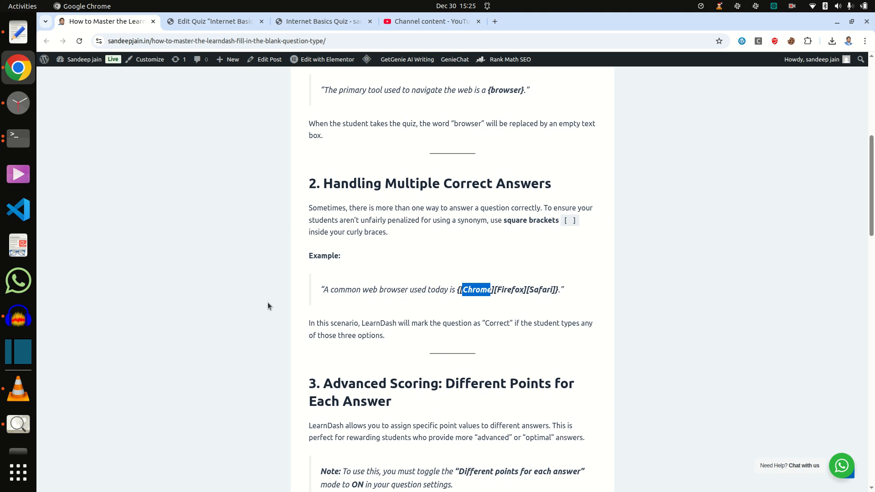
{"action": "scroll", "coordinate": [494, 359], "scroll_direction": "down", "scroll_amount": 2}
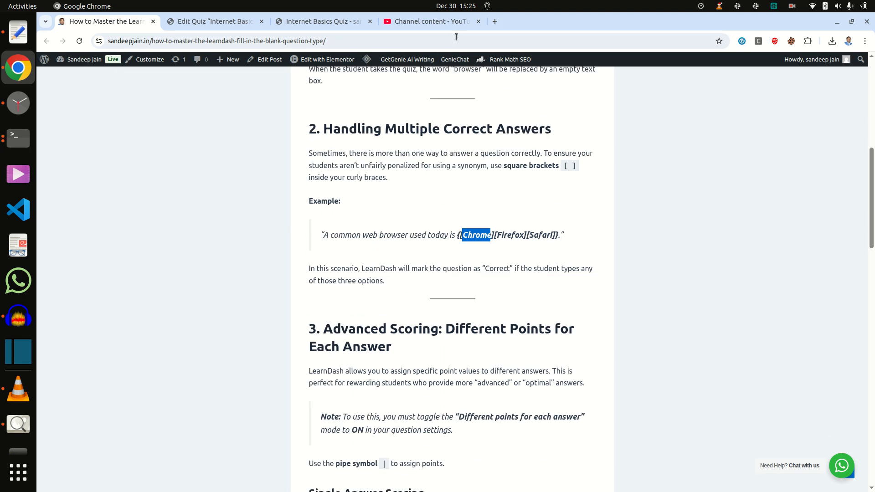
{"action": "left_click", "coordinate": [320, 22]}
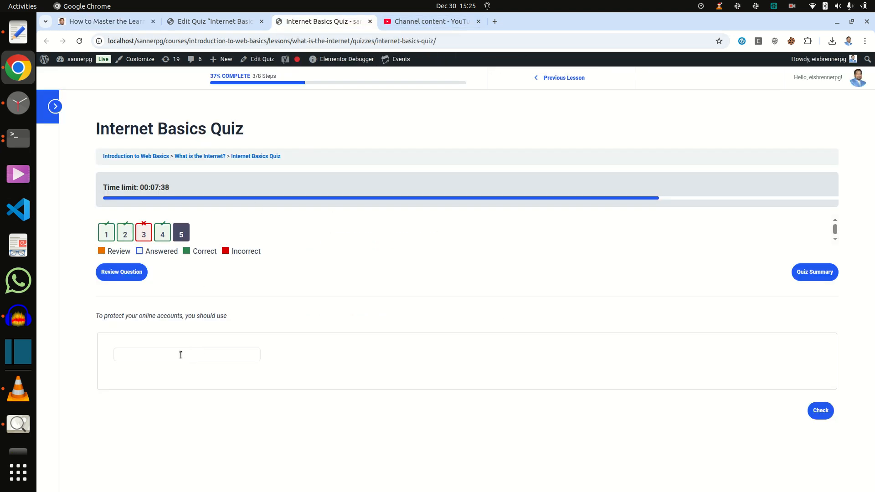
{"action": "type", "text": "password"}
{"action": "left_click", "coordinate": [817, 415]}
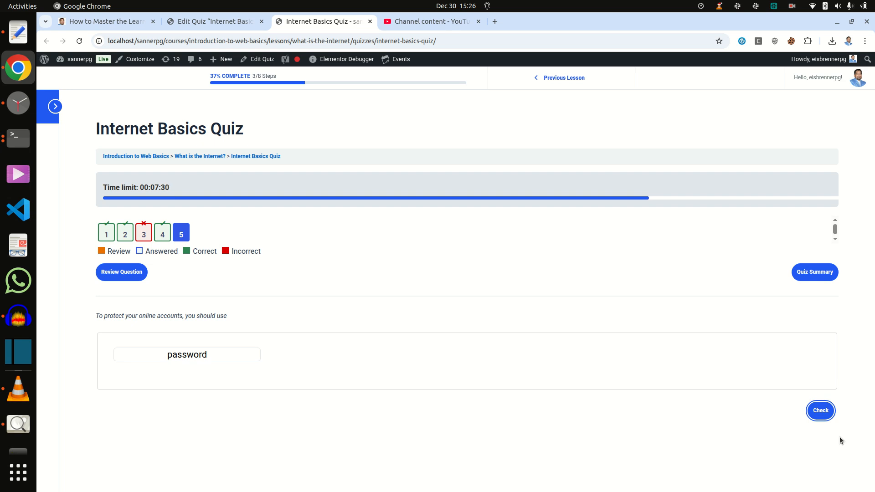
{"action": "scroll", "coordinate": [477, 404], "scroll_direction": "down", "scroll_amount": 1}
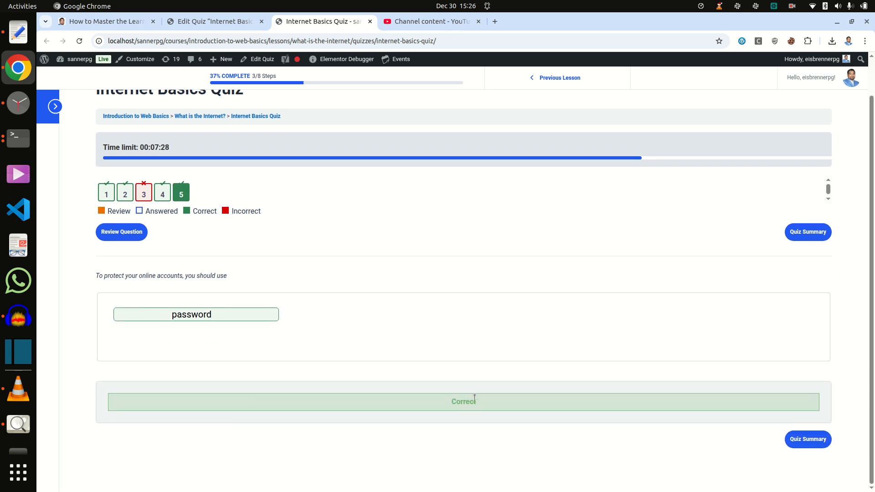
{"action": "left_click", "coordinate": [806, 439]}
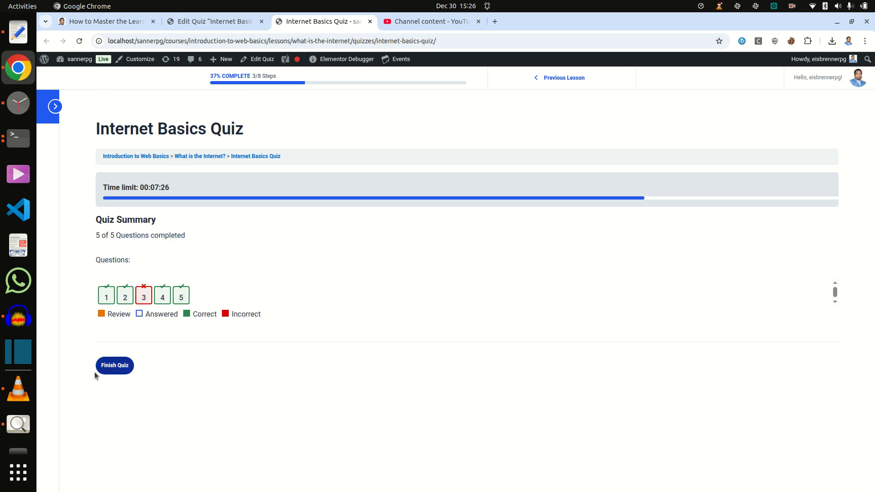
Step: Finish the quiz, restart it and begin a new attempt
{"action": "left_click", "coordinate": [114, 365]}
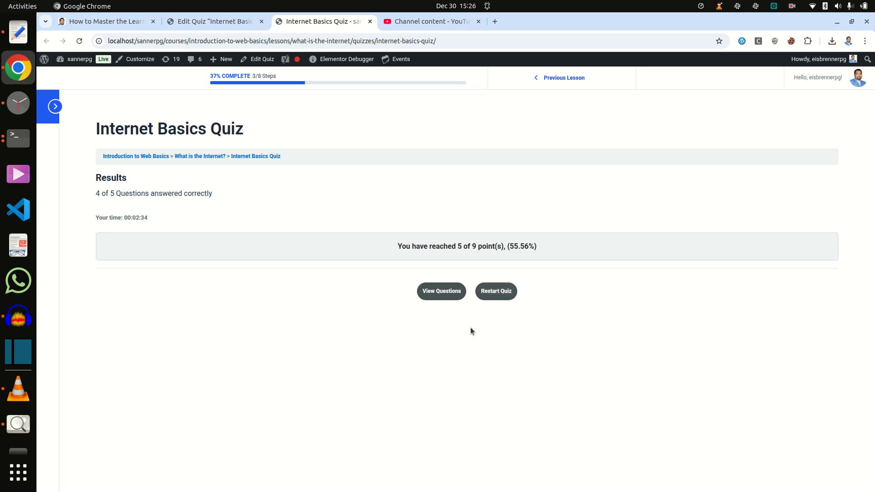
{"action": "left_click", "coordinate": [496, 292]}
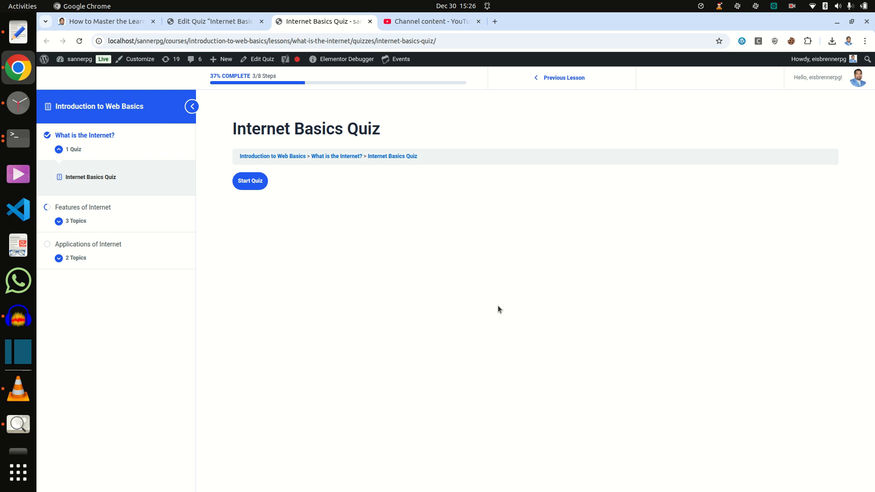
{"action": "left_click", "coordinate": [252, 182]}
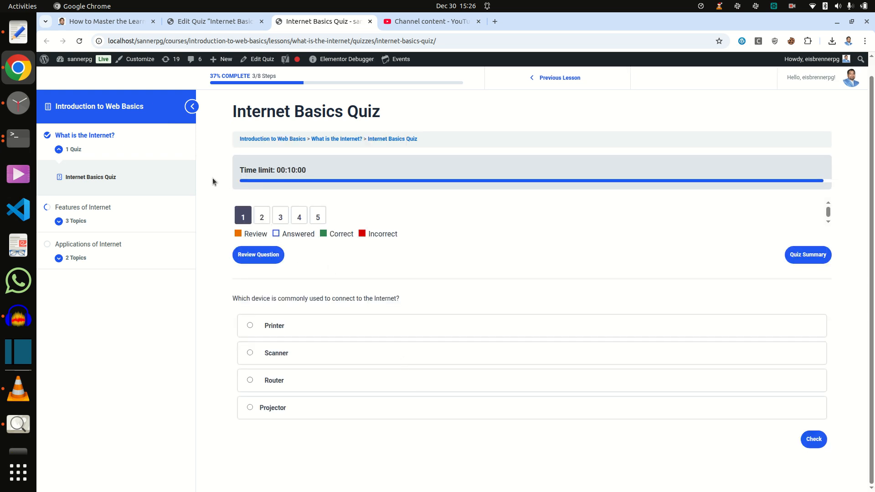
Step: Review the guide's advanced scoring section on weighted answers for the online accounts question, and return to the quiz
{"action": "left_click", "coordinate": [102, 25]}
{"action": "scroll", "coordinate": [299, 350], "scroll_direction": "down", "scroll_amount": 1}
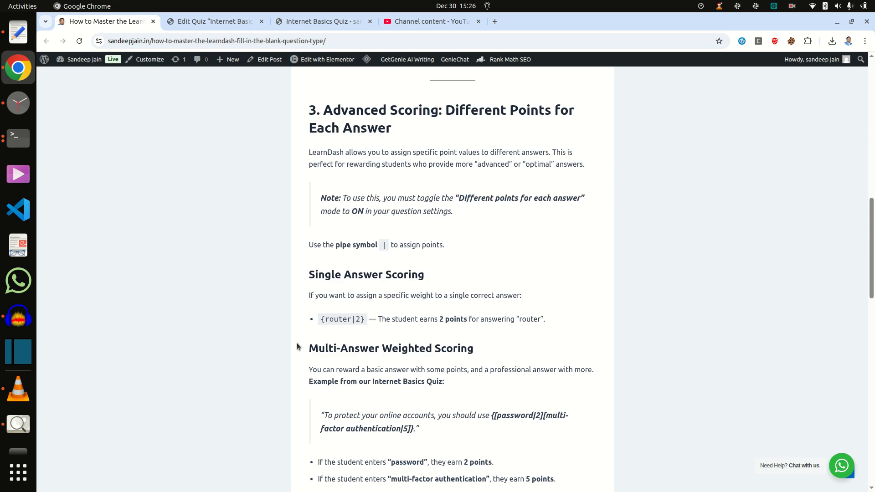
{"action": "scroll", "coordinate": [297, 346], "scroll_direction": "down", "scroll_amount": 7}
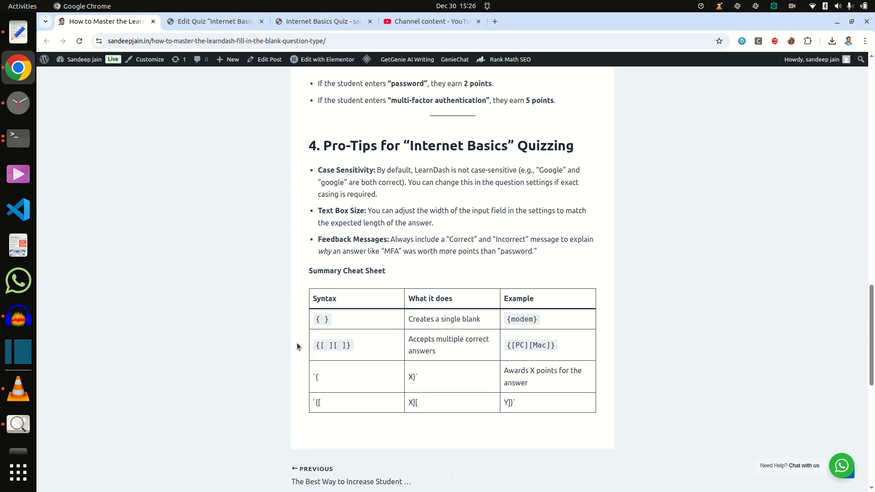
{"action": "scroll", "coordinate": [297, 346], "scroll_direction": "up", "scroll_amount": 4}
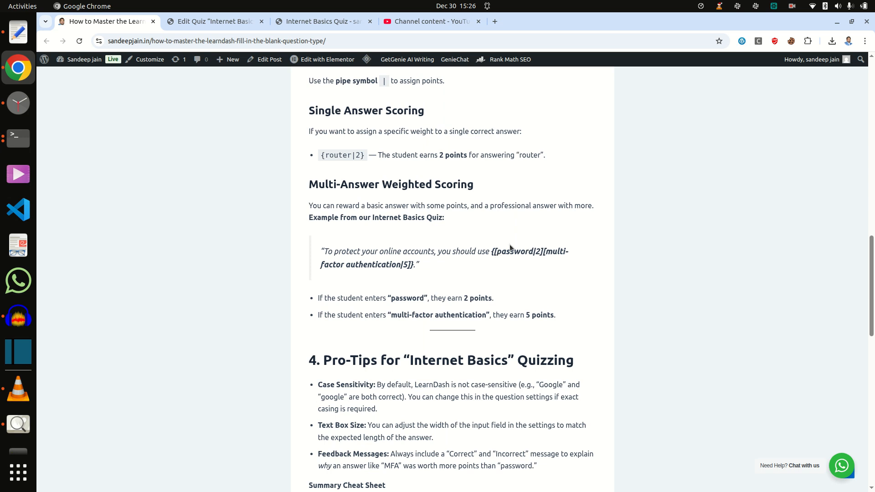
{"action": "left_click", "coordinate": [303, 22]}
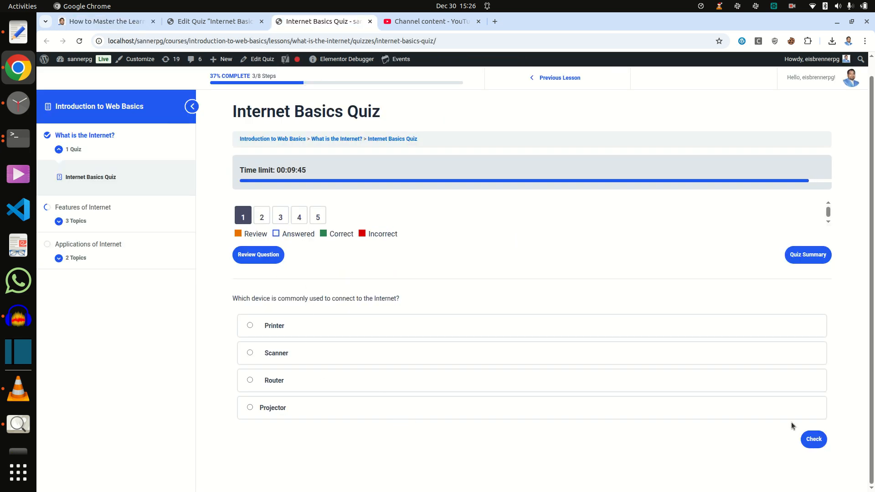
Step: Check questions 1 to 4 with no answers given, continuing through to question 5
{"action": "left_click", "coordinate": [817, 440]}
{"action": "left_click", "coordinate": [819, 439]}
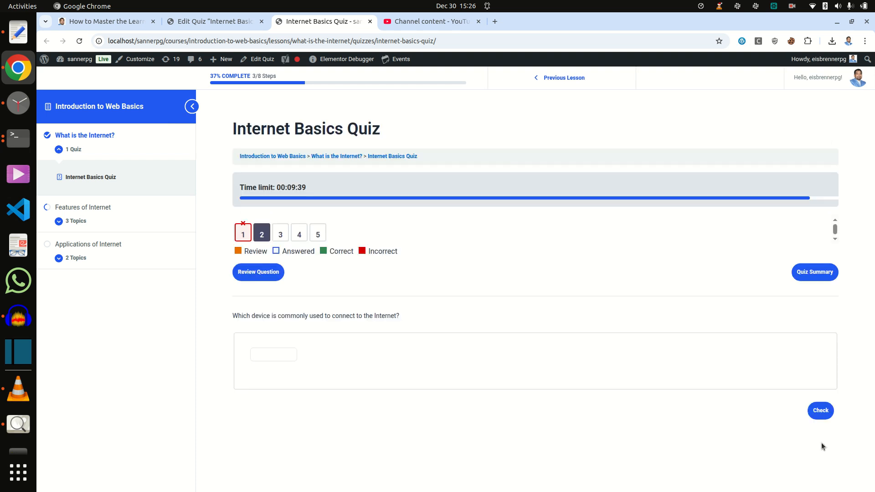
{"action": "left_click", "coordinate": [820, 414]}
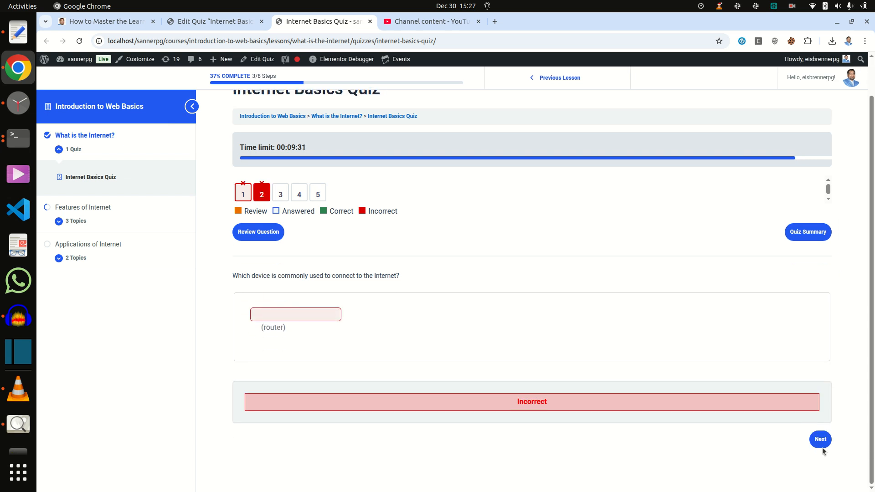
{"action": "left_click", "coordinate": [823, 443]}
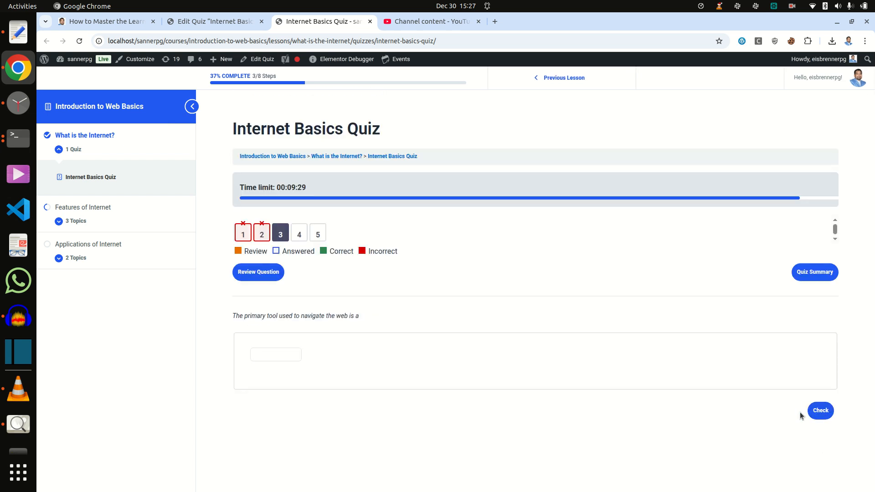
{"action": "left_click", "coordinate": [820, 415]}
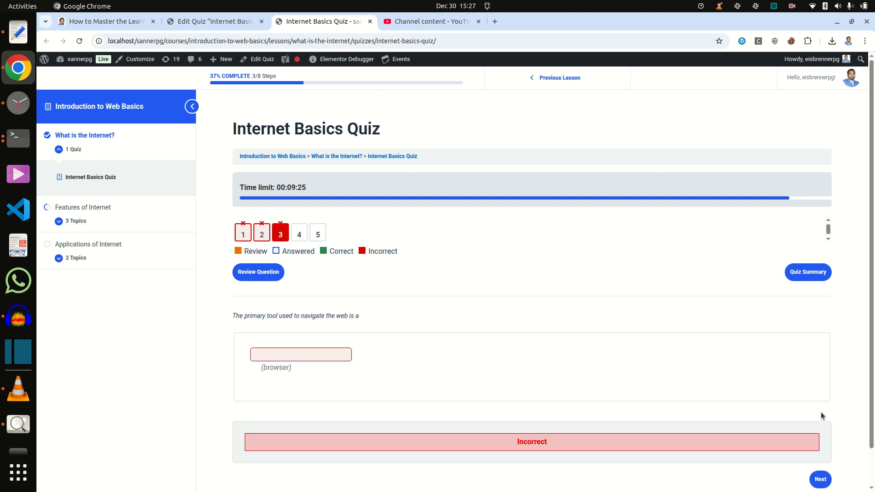
{"action": "scroll", "coordinate": [827, 417], "scroll_direction": "down", "scroll_amount": 1}
{"action": "left_click", "coordinate": [823, 439]}
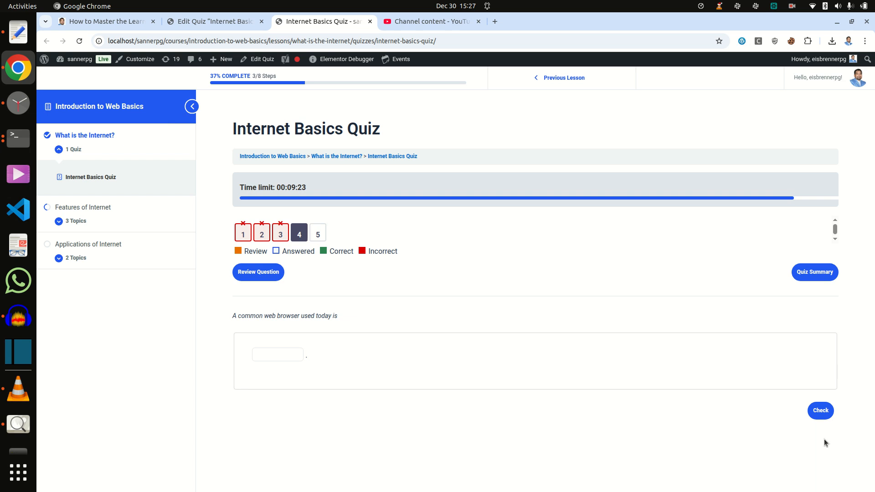
{"action": "left_click", "coordinate": [825, 416]}
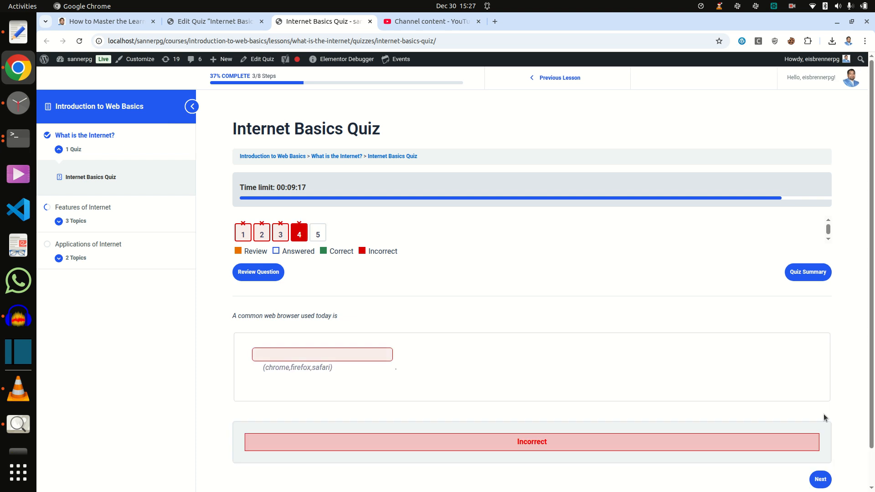
{"action": "scroll", "coordinate": [542, 374], "scroll_direction": "down", "scroll_amount": 1}
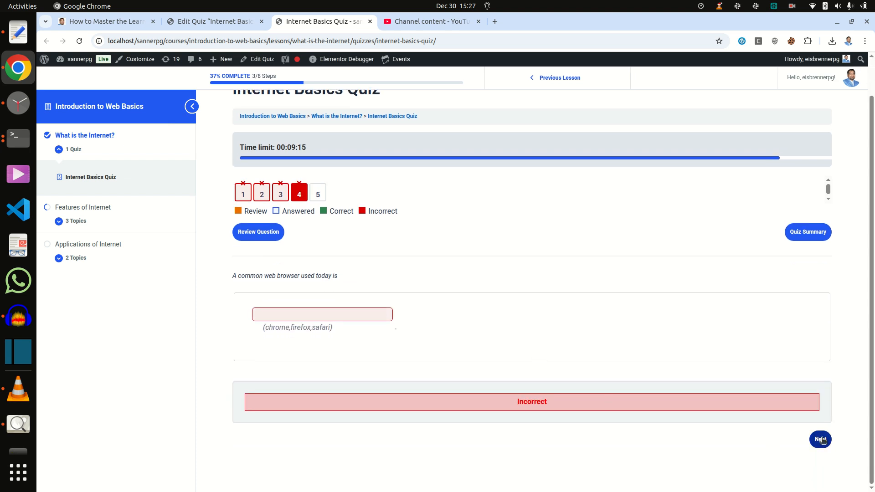
{"action": "left_click", "coordinate": [820, 440]}
Step: Answer the online accounts question with the word password, check it and finish the quiz from the summary
{"action": "left_click", "coordinate": [301, 354]}
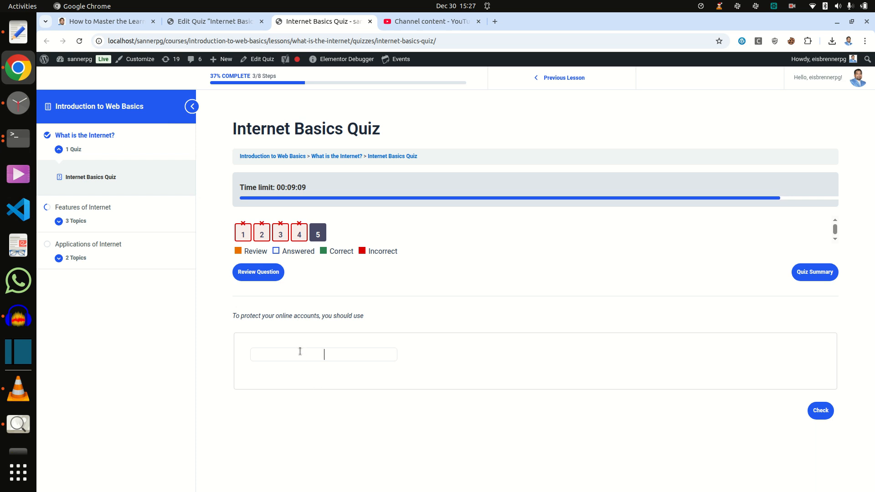
{"action": "type", "text": "password"}
{"action": "left_click", "coordinate": [822, 409]}
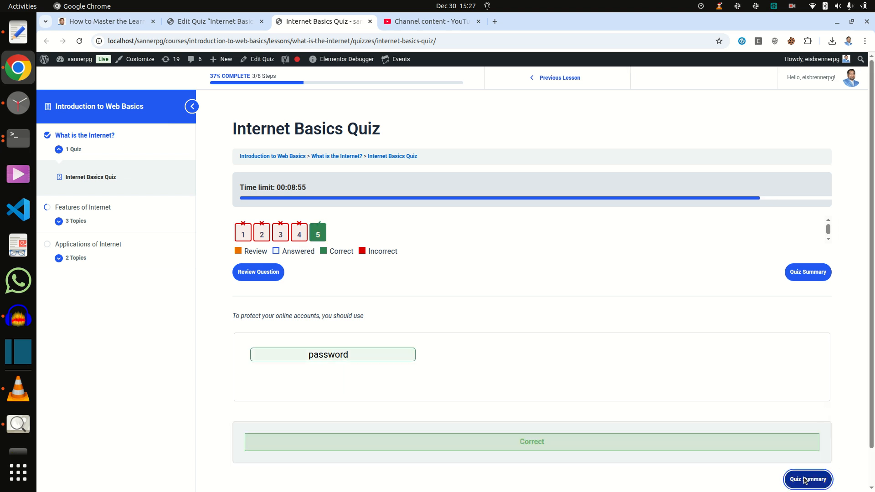
{"action": "left_click", "coordinate": [806, 480]}
{"action": "left_click", "coordinate": [252, 365]}
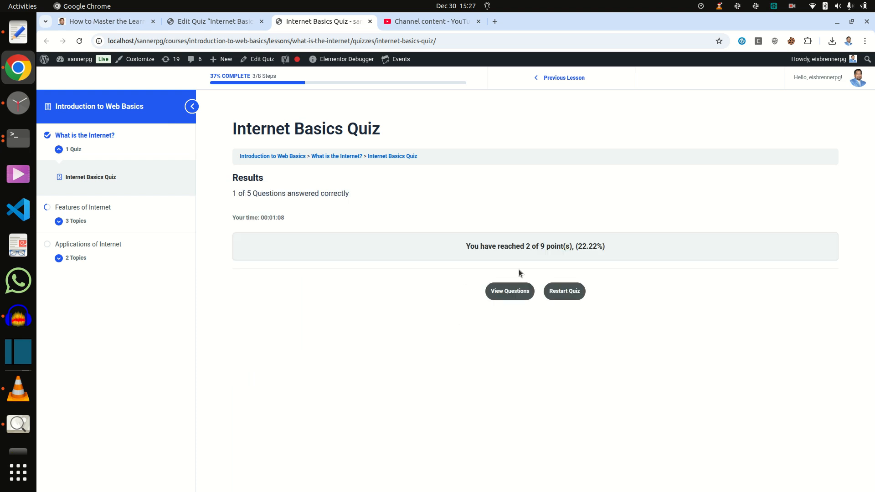
Step: Restart the quiz and copy the text multi-factor authentication from the guide's multi-answer weighted scoring example
{"action": "left_click", "coordinate": [571, 291]}
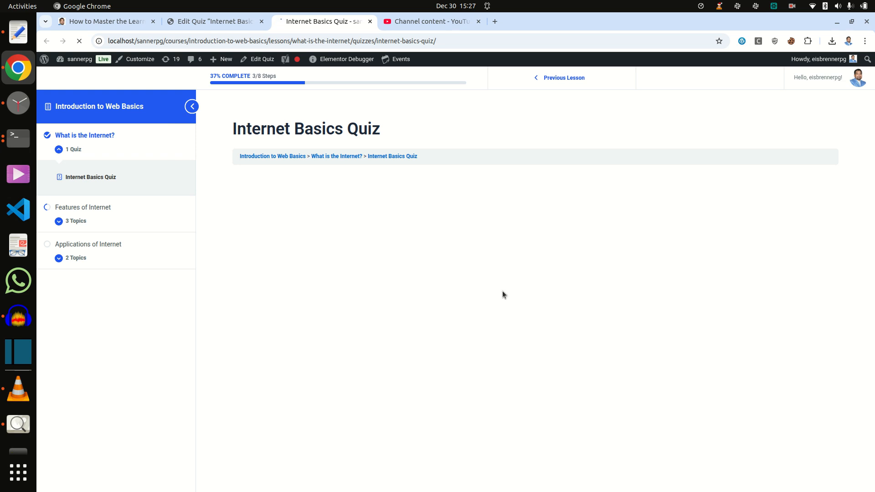
{"action": "left_click", "coordinate": [108, 21]}
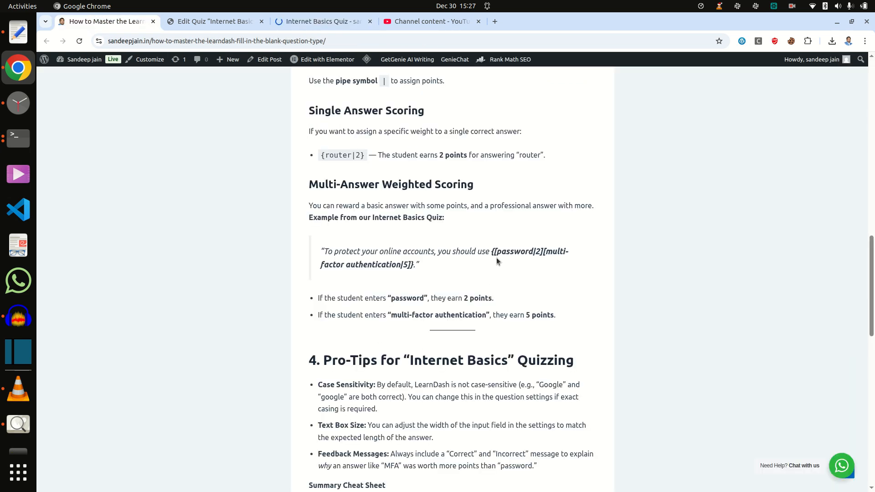
{"action": "left_click_drag", "start_coordinate": [546, 249], "coordinate": [402, 264]}
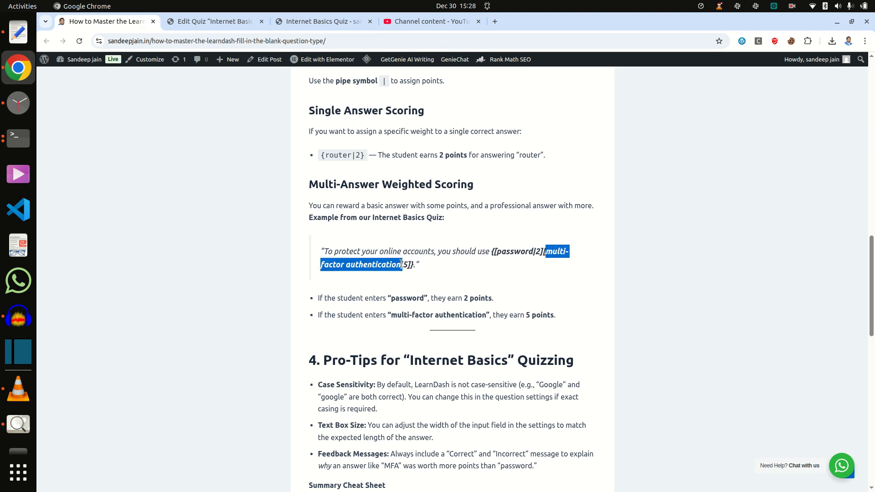
{"action": "right_click", "coordinate": [383, 266]}
{"action": "left_click", "coordinate": [396, 277]}
Step: Start the quiz, go directly to question 5, paste multi-factor authentication as the answer and check it
{"action": "left_click", "coordinate": [329, 27]}
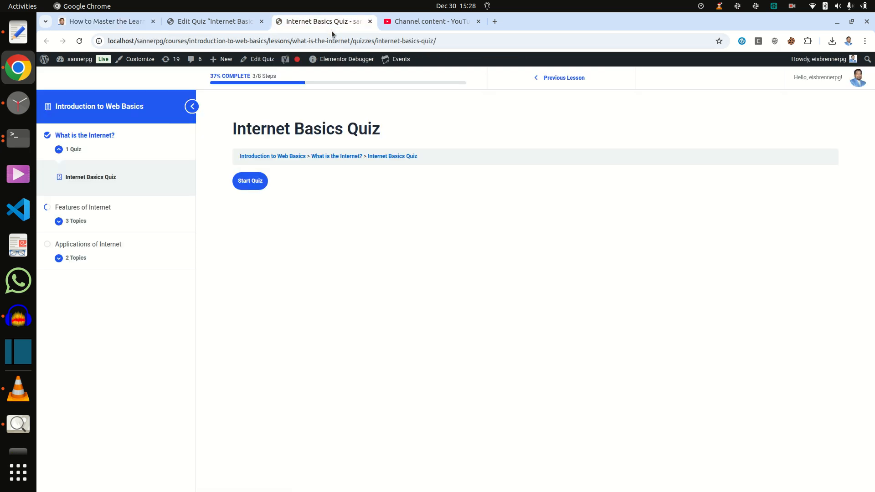
{"action": "left_click", "coordinate": [267, 188]}
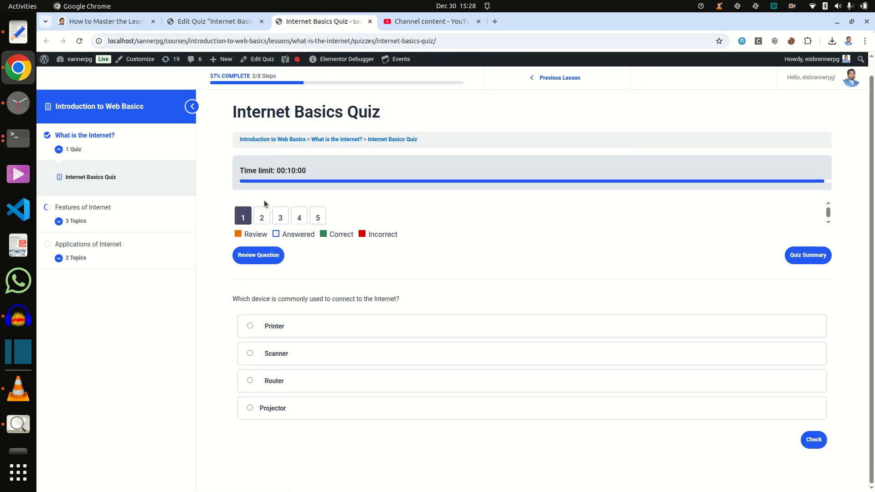
{"action": "left_click", "coordinate": [318, 221]}
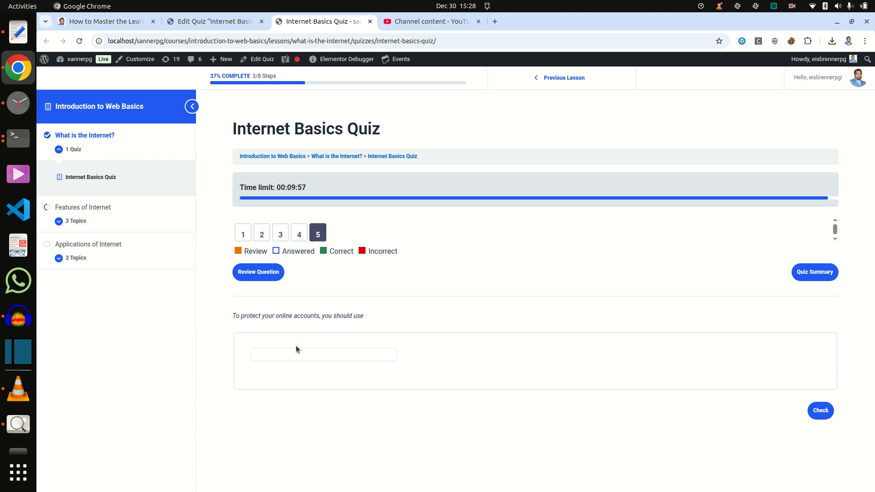
{"action": "key", "text": "ctrl+v"}
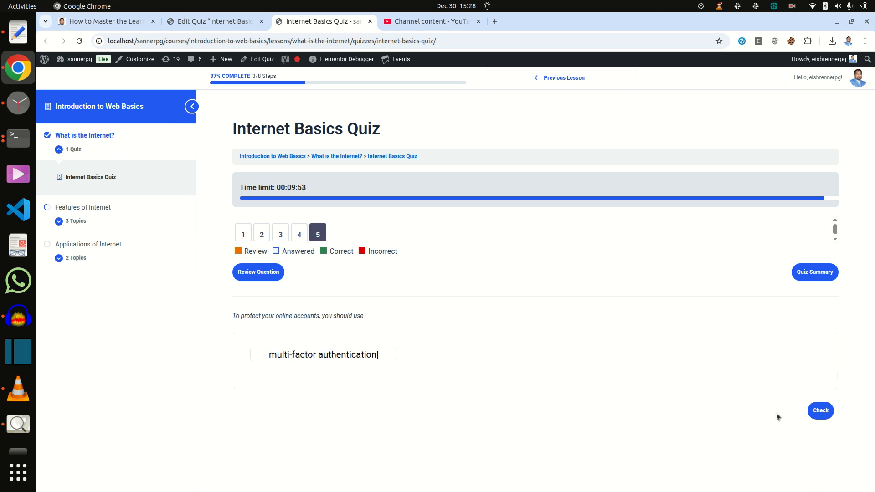
{"action": "left_click", "coordinate": [822, 412]}
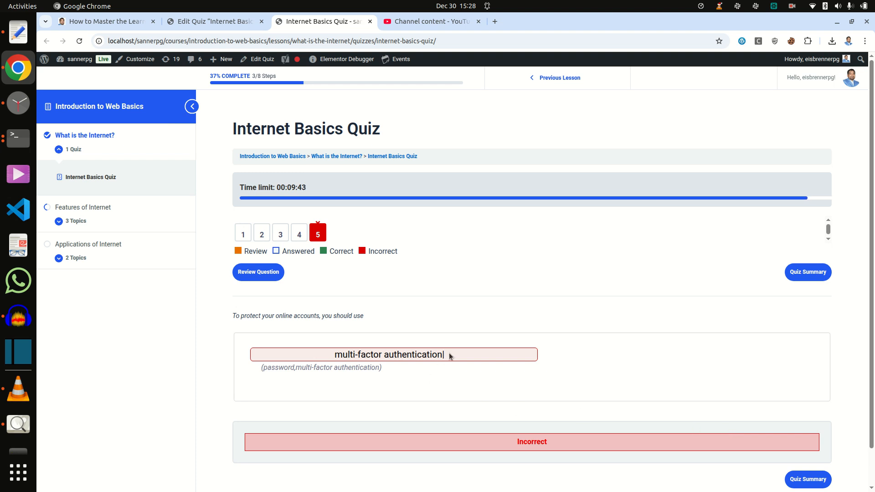
Step: Open the quiz summary with only question 5 answered and finish the quiz
{"action": "scroll", "coordinate": [593, 379], "scroll_direction": "down", "scroll_amount": 1}
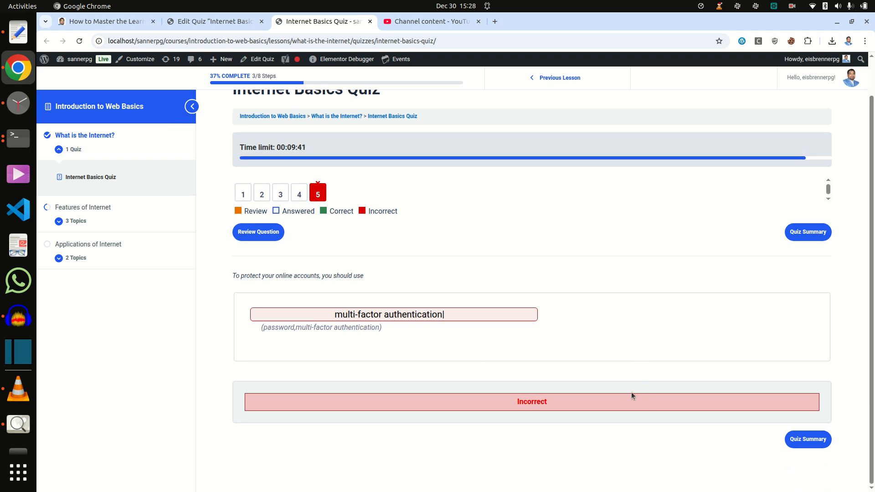
{"action": "left_click", "coordinate": [806, 441]}
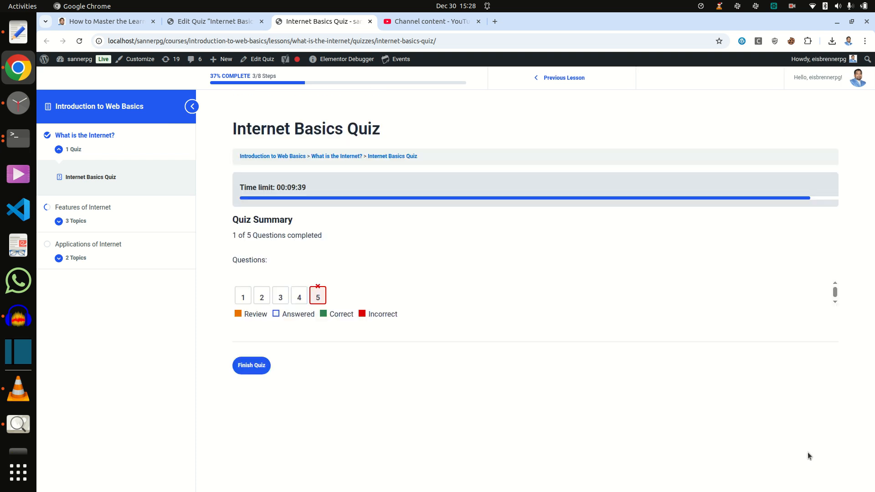
{"action": "left_click", "coordinate": [252, 365]}
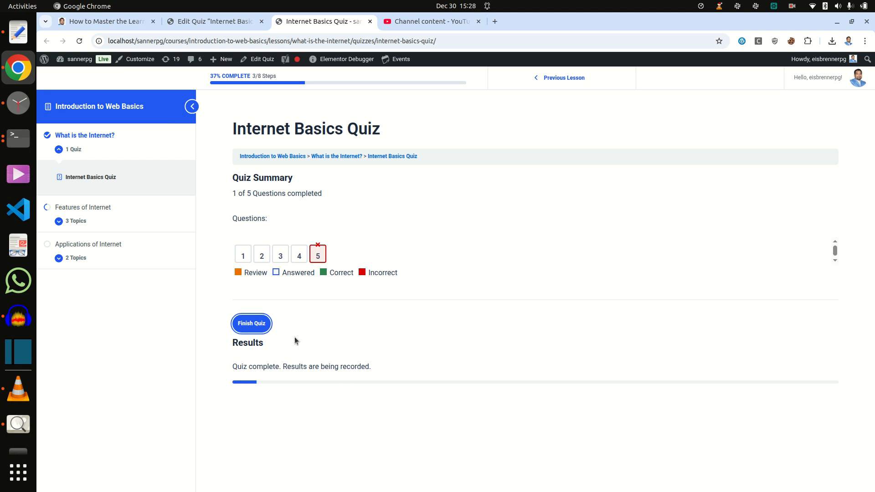
Step: Paste multi-factor authentication into a new Text Editor document, remove its trailing character and select the cleaned text for copying
{"action": "left_click", "coordinate": [18, 32]}
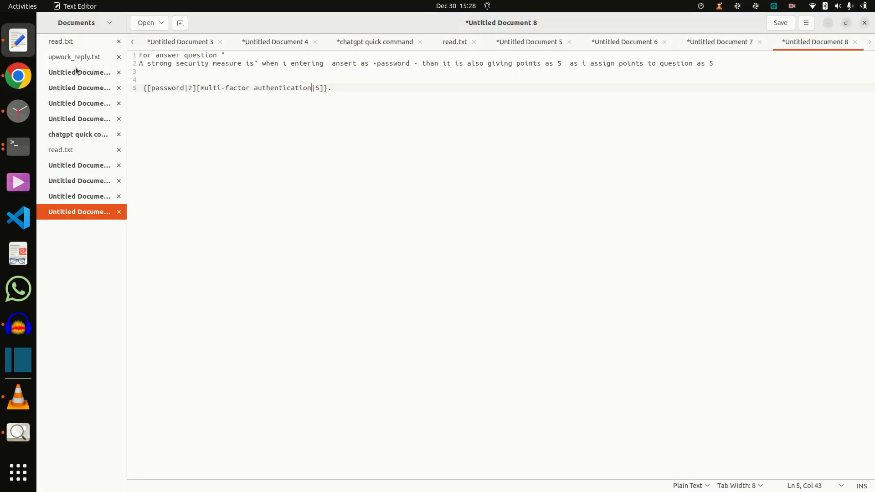
{"action": "left_click", "coordinate": [181, 25]}
{"action": "key", "text": "ctrl+v"}
{"action": "key", "text": "BackSpace"}
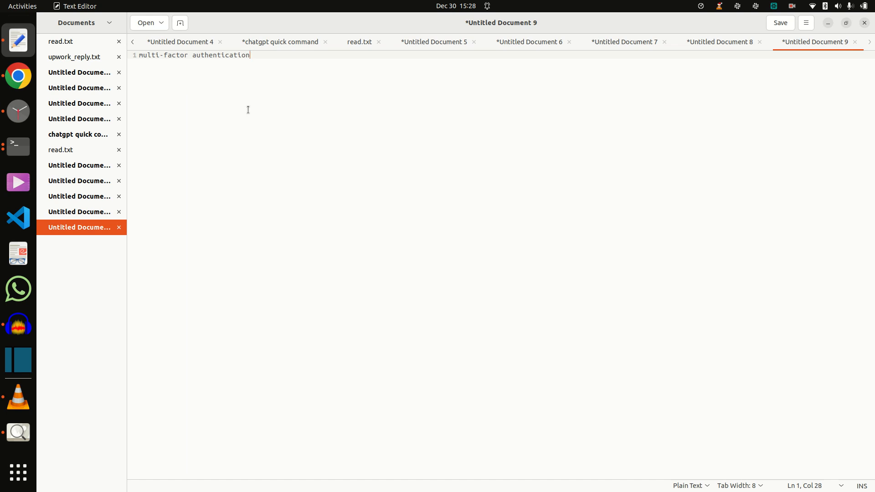
{"action": "key", "text": "ctrl+a"}
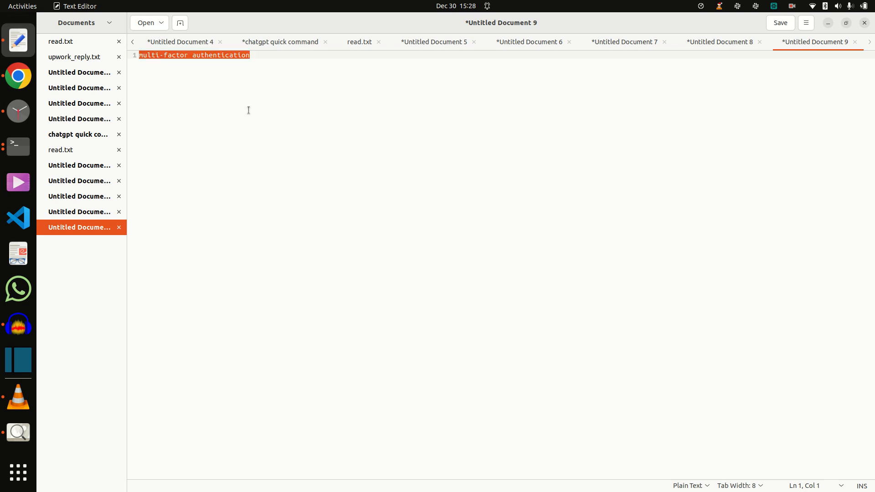
Step: Switch back to Chrome, restart the Internet Basics Quiz and go directly to question 5
{"action": "left_click", "coordinate": [17, 77]}
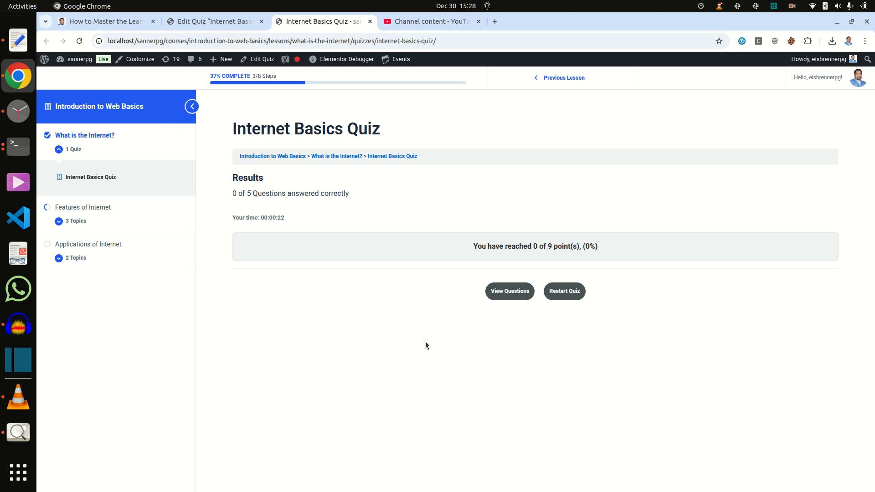
{"action": "left_click", "coordinate": [577, 294]}
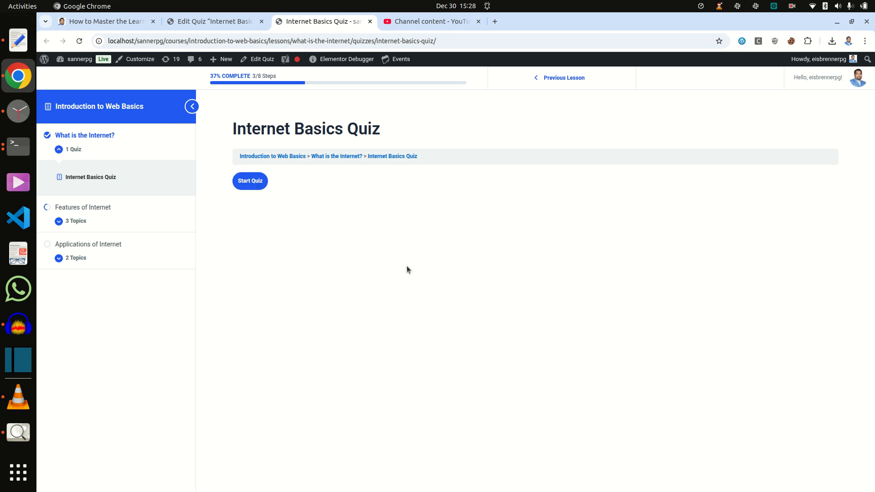
{"action": "left_click", "coordinate": [244, 180]}
{"action": "left_click", "coordinate": [318, 215]}
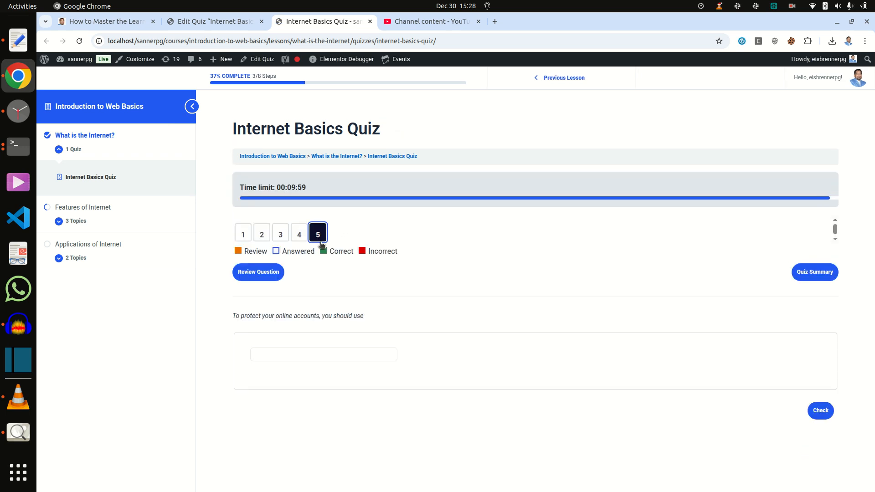
Step: Fill in the cleaned multi-factor authentication text as the online accounts answer and check it
{"action": "left_click", "coordinate": [271, 351]}
{"action": "key", "text": "ctrl+v"}
{"action": "left_click", "coordinate": [819, 409]}
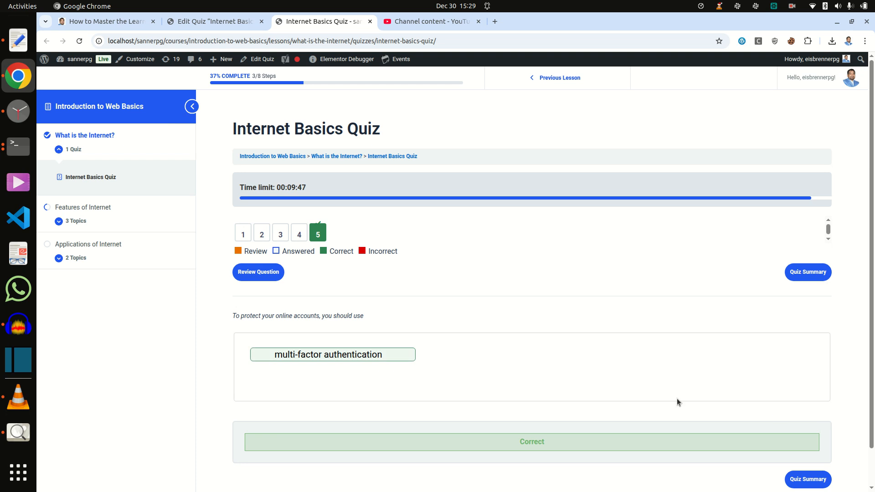
Step: Open the quiz summary with the multi-factor authentication answer checked and finish the quiz attempt
{"action": "left_click", "coordinate": [796, 442]}
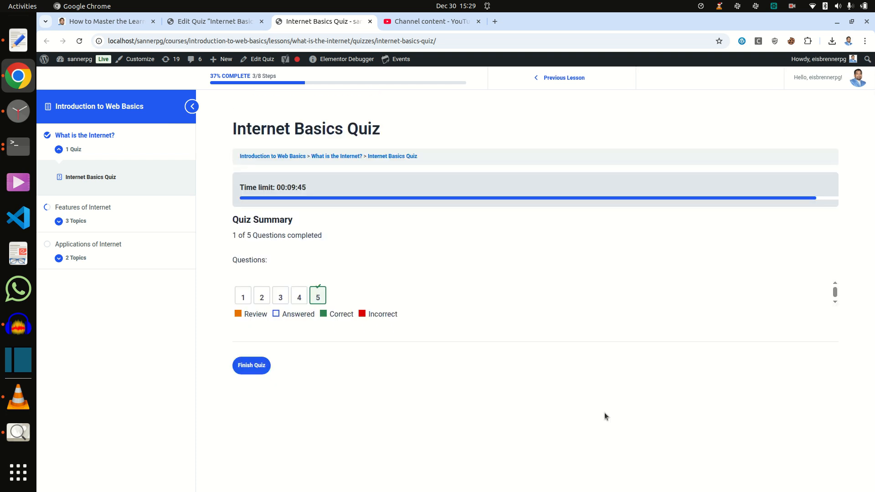
{"action": "left_click", "coordinate": [252, 366]}
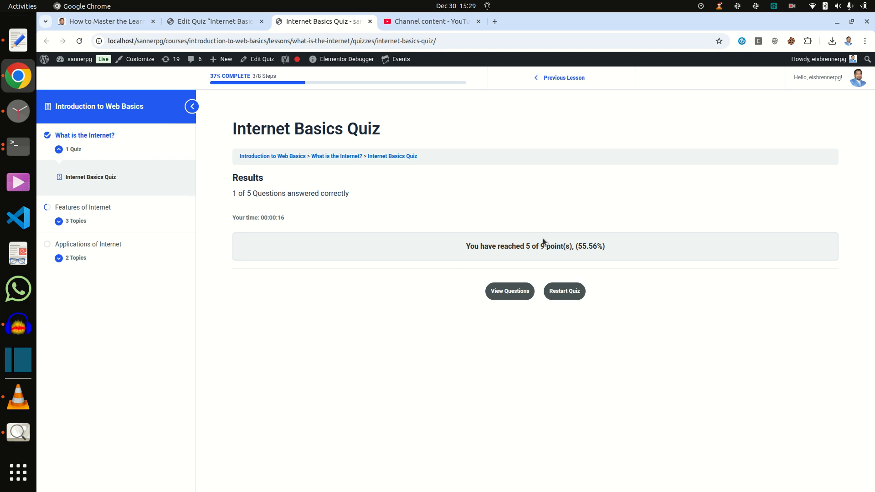
Step: Return to the LearnDash Fill in the Blank article and read its pro-tips and summary cheat sheet
{"action": "left_click", "coordinate": [97, 20]}
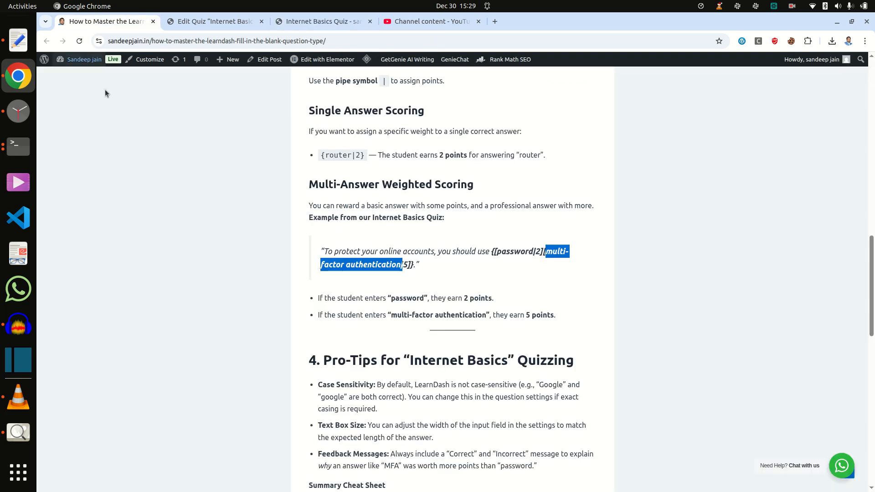
{"action": "left_click", "coordinate": [113, 330]}
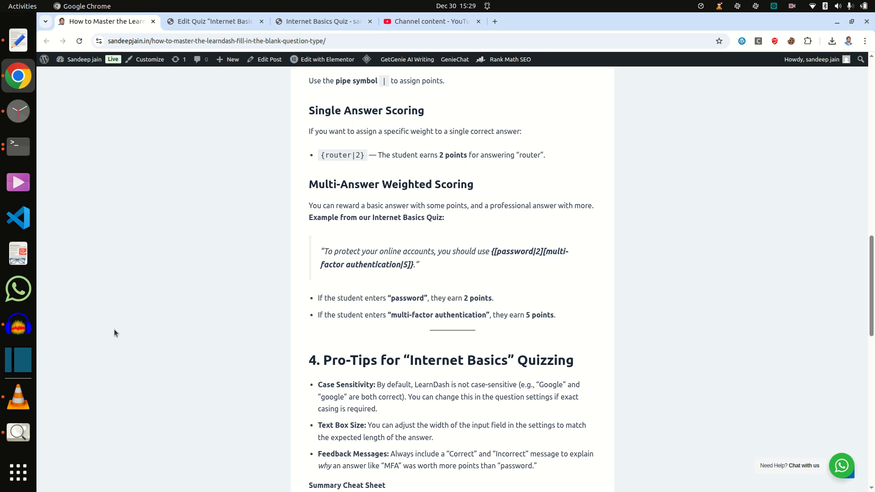
{"action": "scroll", "coordinate": [140, 351], "scroll_direction": "down", "scroll_amount": 3}
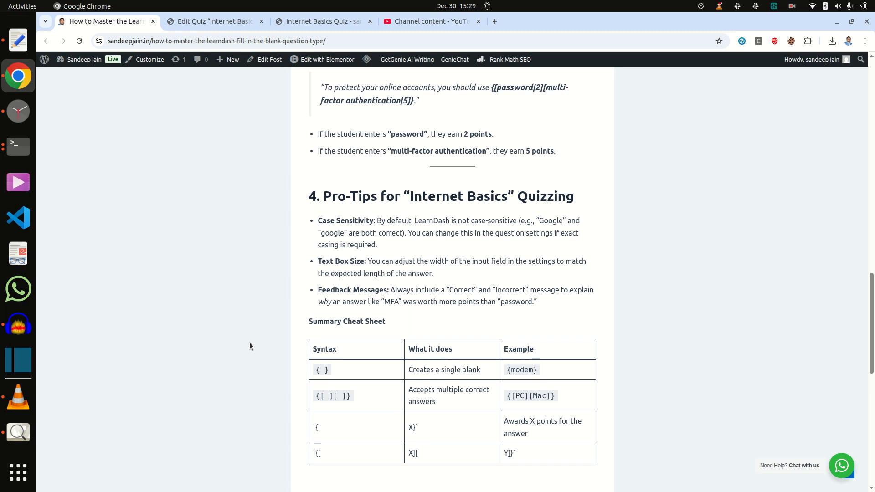
Step: Open the question settings of the online accounts question in the quiz builder and compare its feedback message options with the article's pro-tips
{"action": "left_click", "coordinate": [212, 21]}
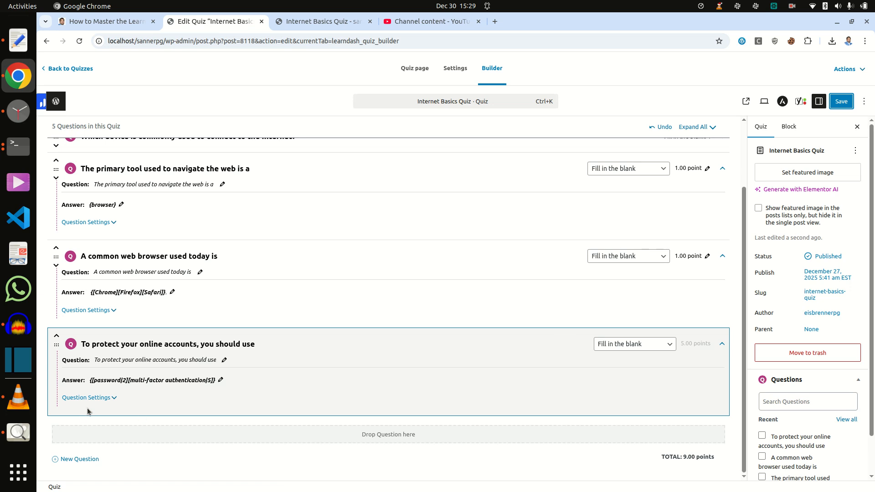
{"action": "left_click", "coordinate": [111, 400]}
{"action": "scroll", "coordinate": [195, 405], "scroll_direction": "down", "scroll_amount": 5}
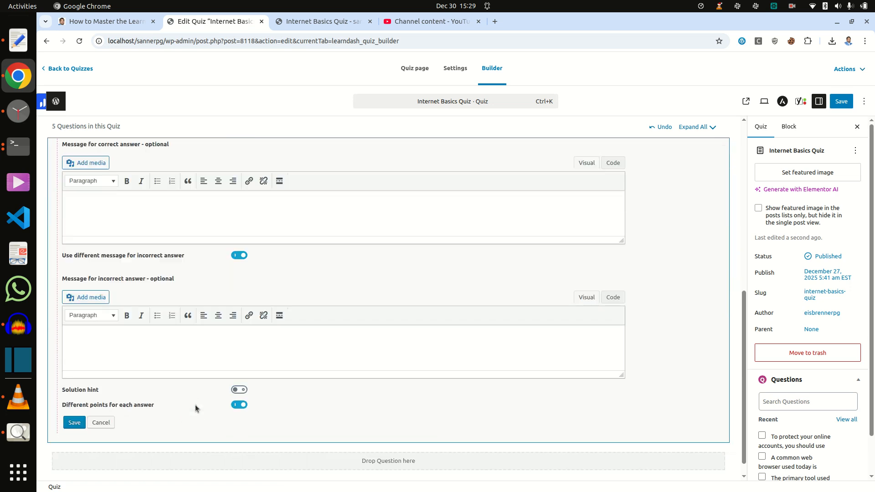
{"action": "scroll", "coordinate": [174, 359], "scroll_direction": "up", "scroll_amount": 4}
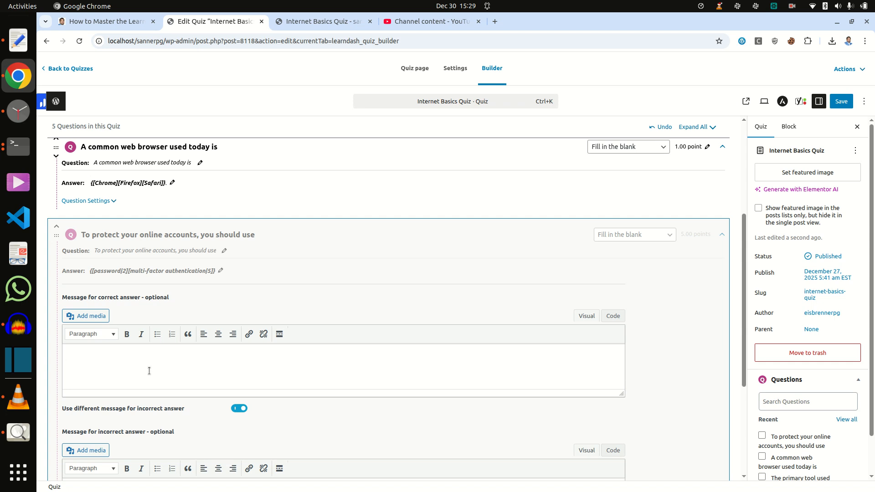
{"action": "scroll", "coordinate": [149, 371], "scroll_direction": "down", "scroll_amount": 5}
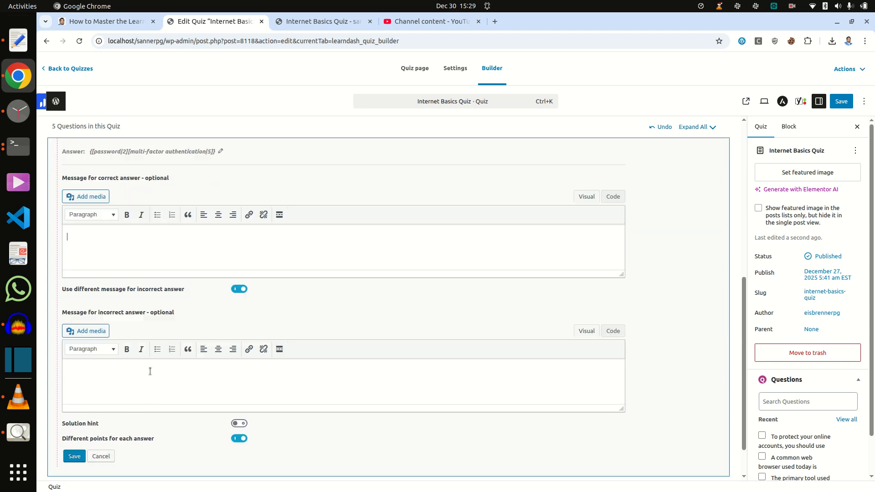
{"action": "left_click", "coordinate": [108, 18]}
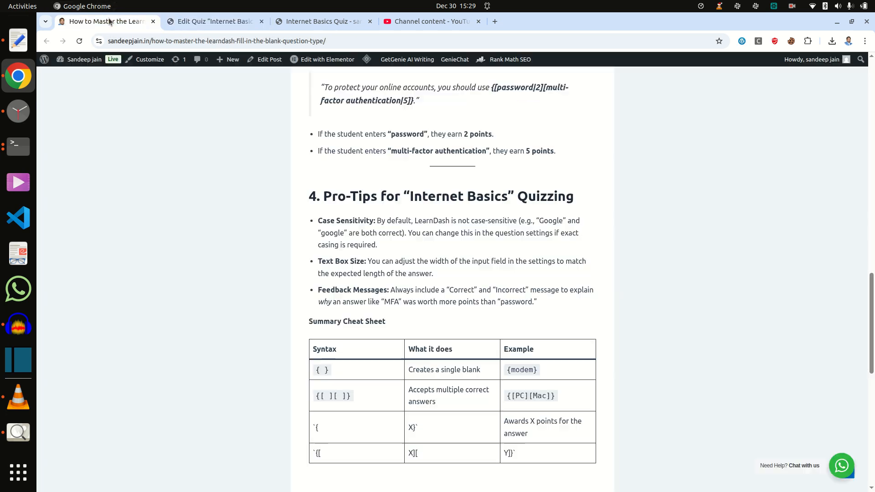
{"action": "scroll", "coordinate": [209, 381], "scroll_direction": "down", "scroll_amount": 3}
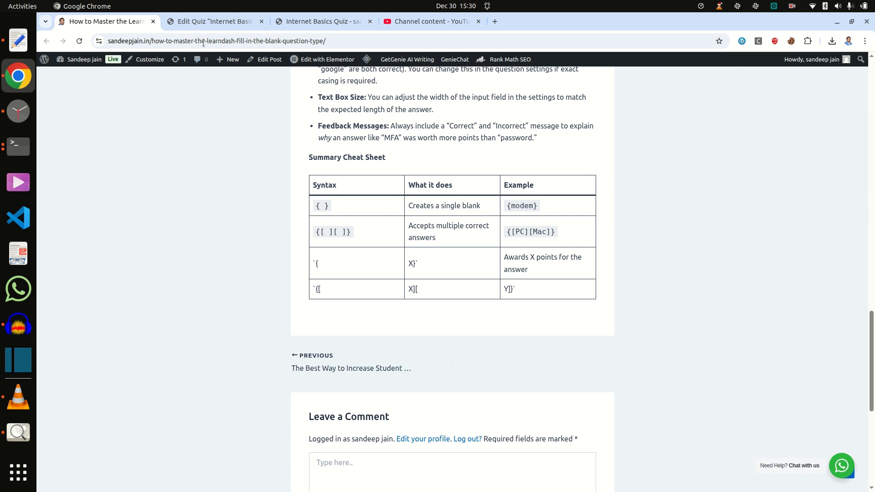
Step: Enter "It is correct" as the correct-answer message of the online accounts question
{"action": "left_click", "coordinate": [206, 22]}
{"action": "scroll", "coordinate": [133, 283], "scroll_direction": "up", "scroll_amount": 2}
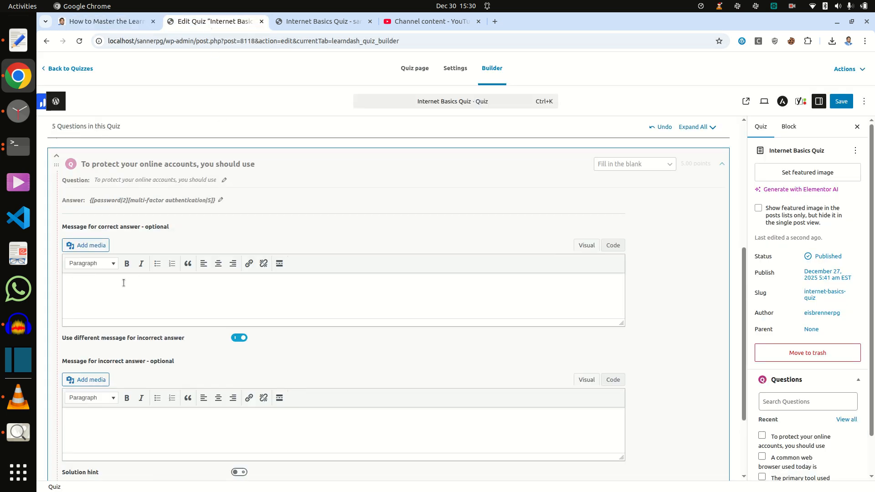
{"action": "type", "text": "t is co"}
{"action": "type", "text": "rrect"}
Step: Copy the correct-answer message into the incorrect-answer message and reword it as "It is not correct"
{"action": "key", "text": "ctrl+a"}
{"action": "key", "text": "ctrl+c"}
{"action": "left_click", "coordinate": [138, 433]}
{"action": "key", "text": "ctrl+v"}
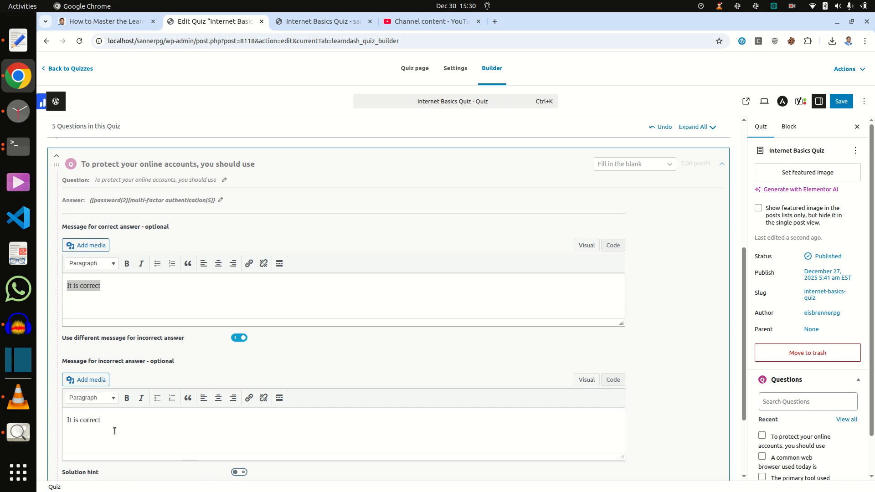
{"action": "left_click", "coordinate": [80, 420]}
{"action": "type", "text": "not"}
Step: Save the online accounts question's settings, collapse them and save the whole quiz
{"action": "scroll", "coordinate": [151, 431], "scroll_direction": "down", "scroll_amount": 4}
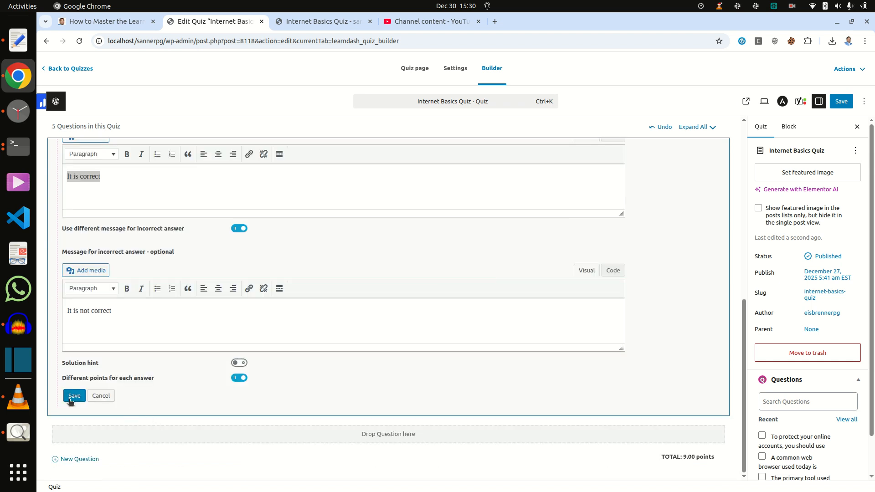
{"action": "scroll", "coordinate": [122, 426], "scroll_direction": "up", "scroll_amount": 3}
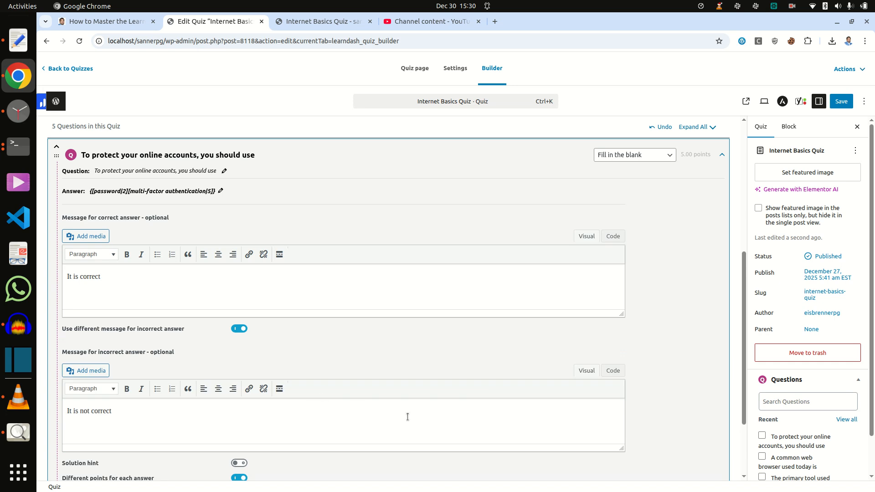
{"action": "scroll", "coordinate": [408, 417], "scroll_direction": "down", "scroll_amount": 3}
{"action": "left_click", "coordinate": [89, 397]}
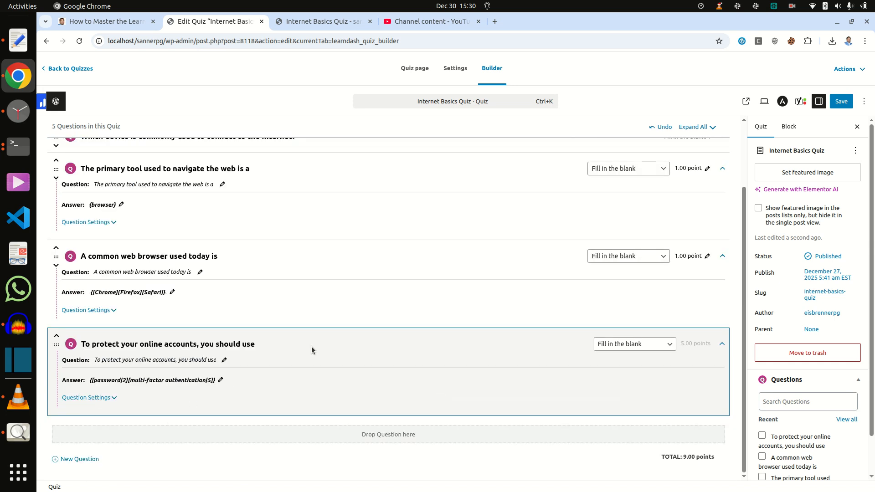
{"action": "left_click", "coordinate": [841, 101]}
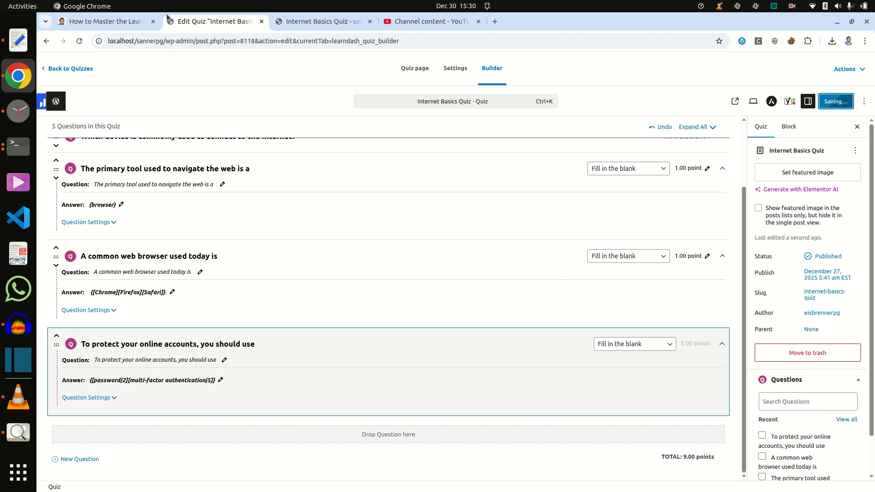
Step: Restart the Internet Basics Quiz on its course page and go directly to question 5
{"action": "left_click", "coordinate": [117, 22]}
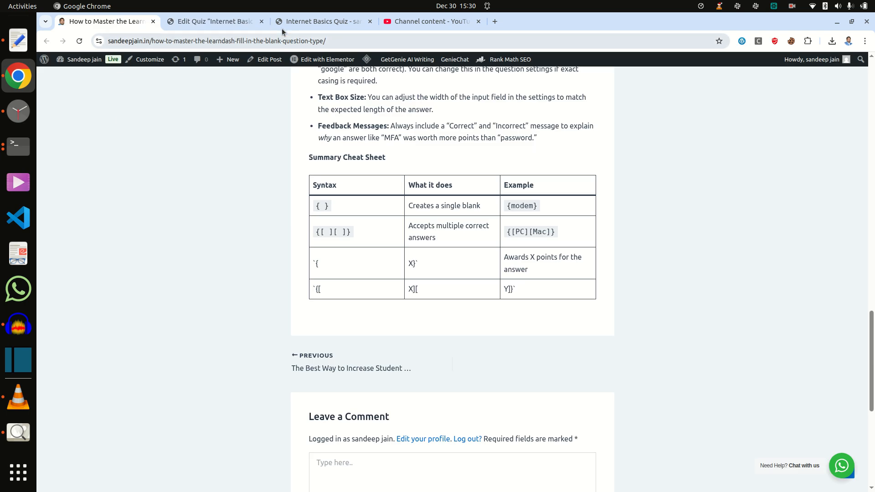
{"action": "left_click", "coordinate": [297, 22]}
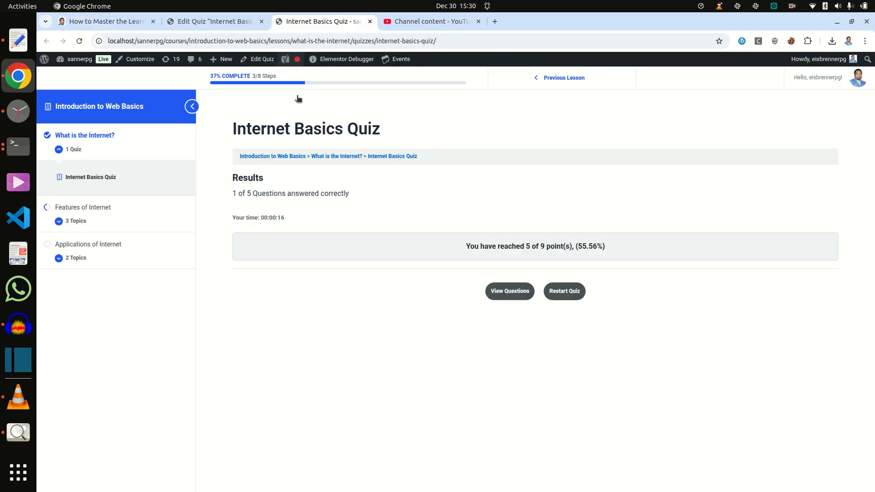
{"action": "left_click", "coordinate": [563, 296]}
{"action": "left_click", "coordinate": [214, 22]}
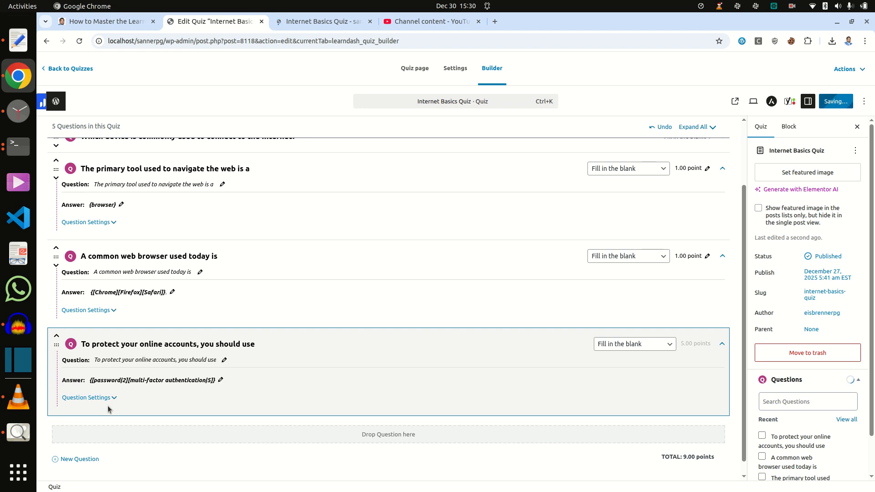
{"action": "left_click", "coordinate": [319, 21]}
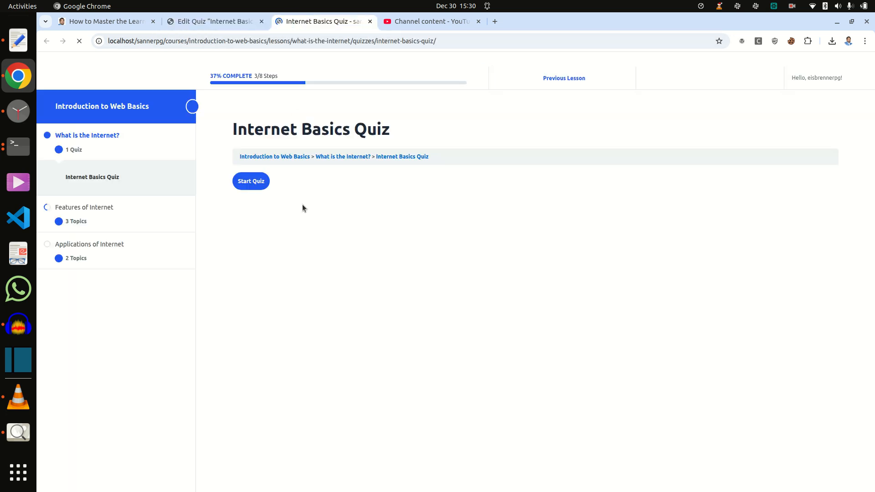
{"action": "left_click", "coordinate": [250, 180]}
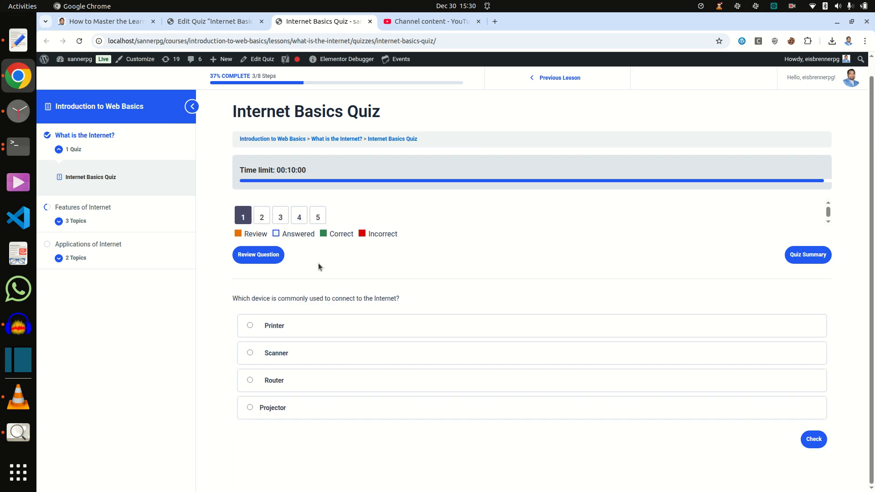
{"action": "left_click", "coordinate": [317, 217]}
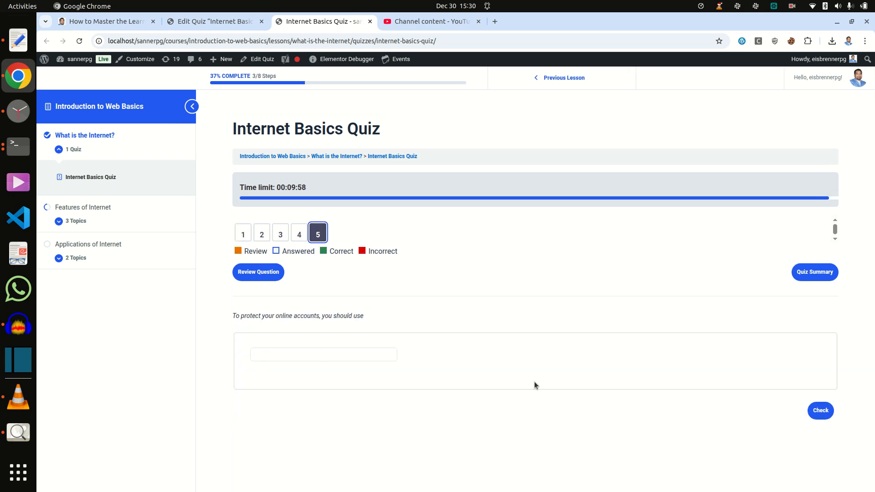
Step: Check question 5 with its answer left blank and view the feedback message
{"action": "left_click", "coordinate": [820, 414]}
{"action": "left_click", "coordinate": [821, 413]}
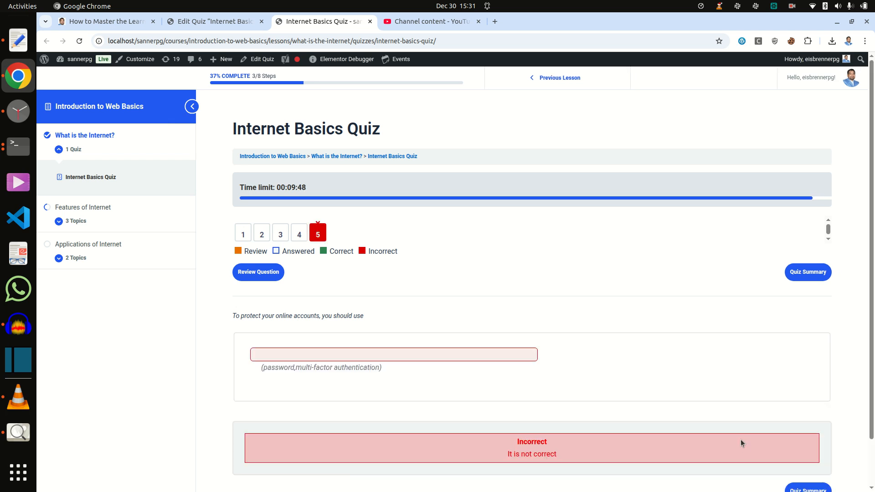
{"action": "scroll", "coordinate": [671, 391], "scroll_direction": "down", "scroll_amount": 2}
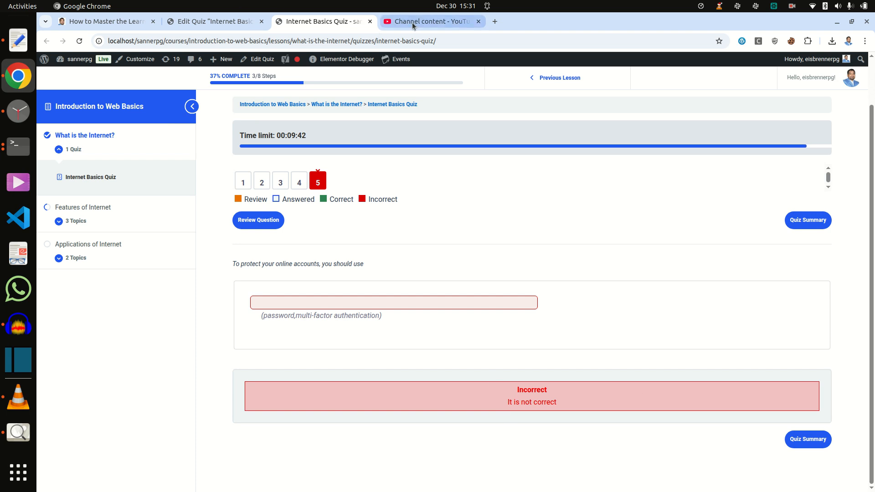
Step: Review the article's pro-tips, summary cheat sheet and opening sections, and switch to the YouTube Studio channel content
{"action": "key", "text": "ctrl+1"}
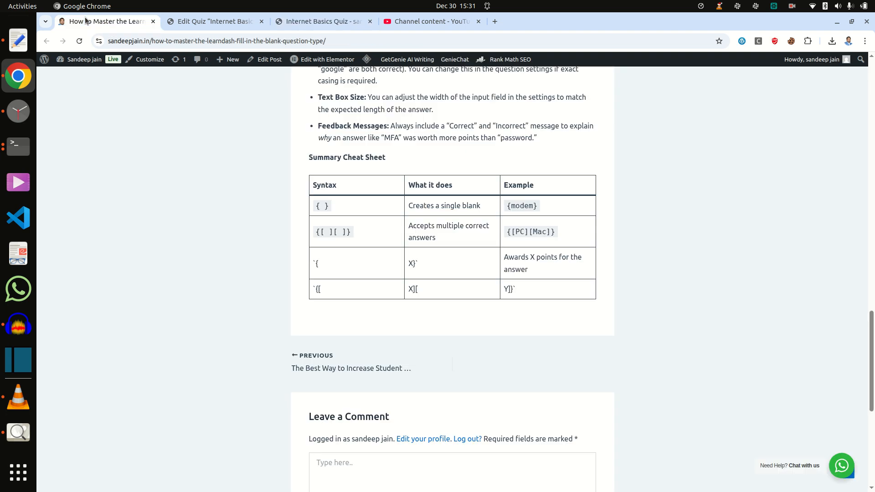
{"action": "scroll", "coordinate": [233, 315], "scroll_direction": "down", "scroll_amount": 1}
{"action": "scroll", "coordinate": [234, 317], "scroll_direction": "up", "scroll_amount": 3}
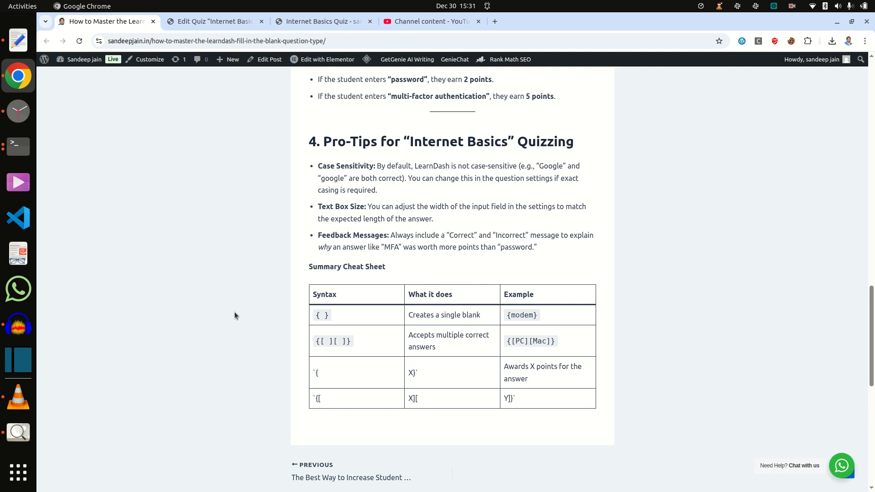
{"action": "scroll", "coordinate": [234, 312], "scroll_direction": "down", "scroll_amount": 2}
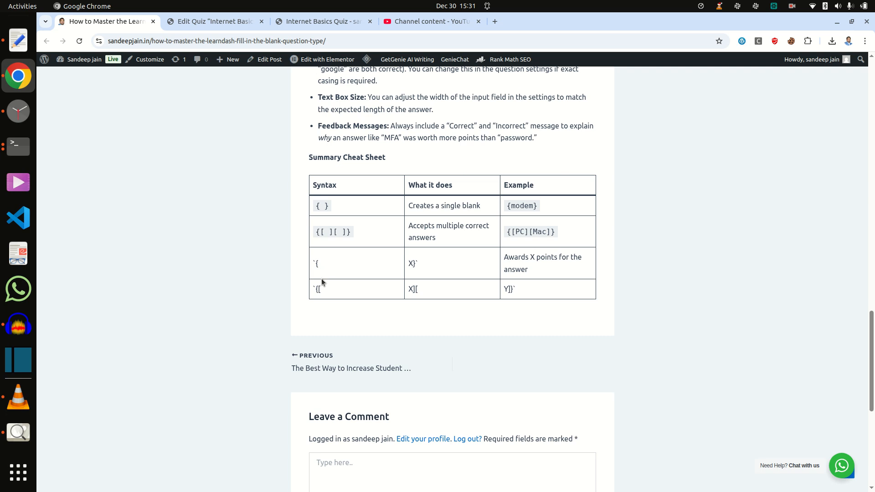
{"action": "scroll", "coordinate": [390, 331], "scroll_direction": "up", "scroll_amount": 5}
{"action": "scroll", "coordinate": [389, 331], "scroll_direction": "up", "scroll_amount": 15}
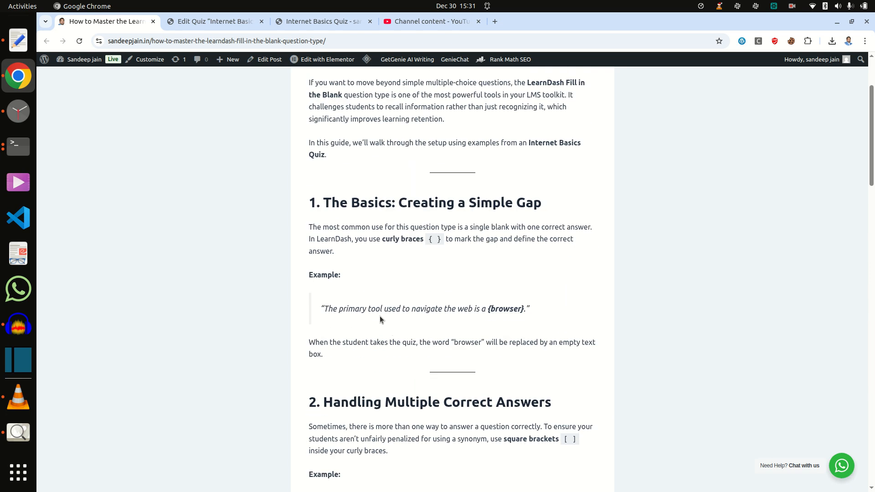
{"action": "left_click", "coordinate": [407, 24]}
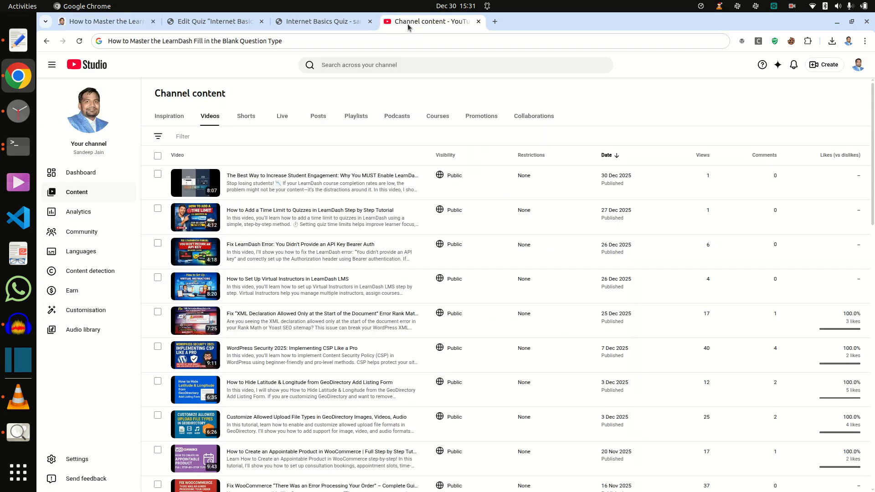